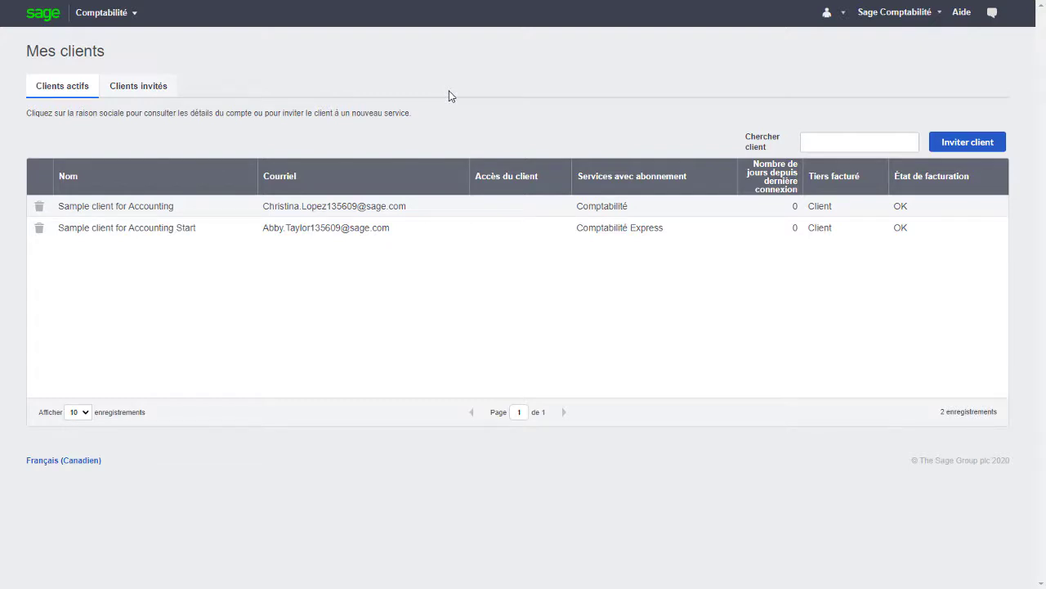
click(119, 14)
mouse_move(231, 55)
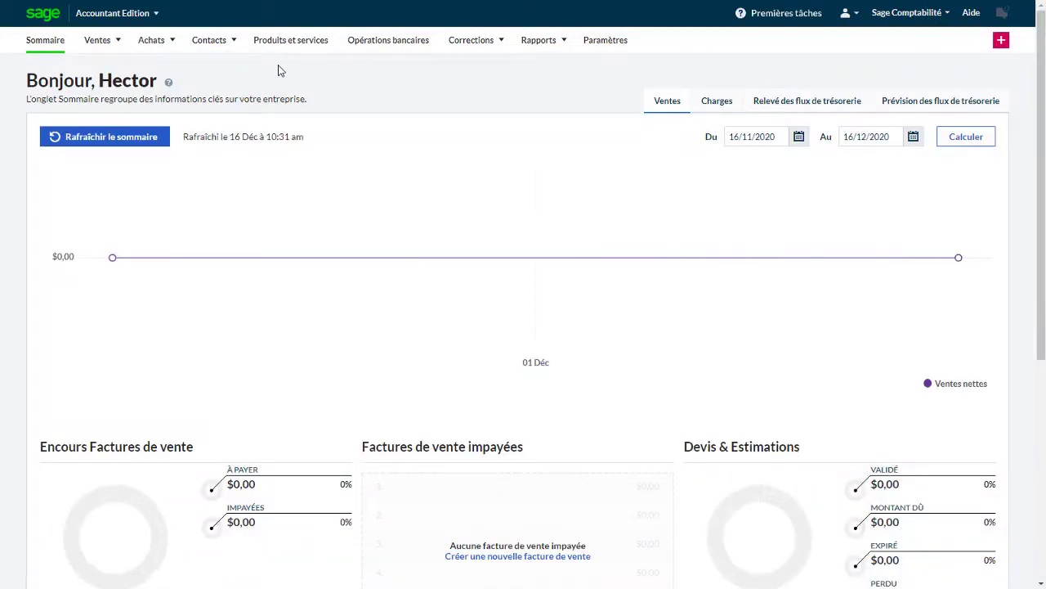
mouse_move(124, 19)
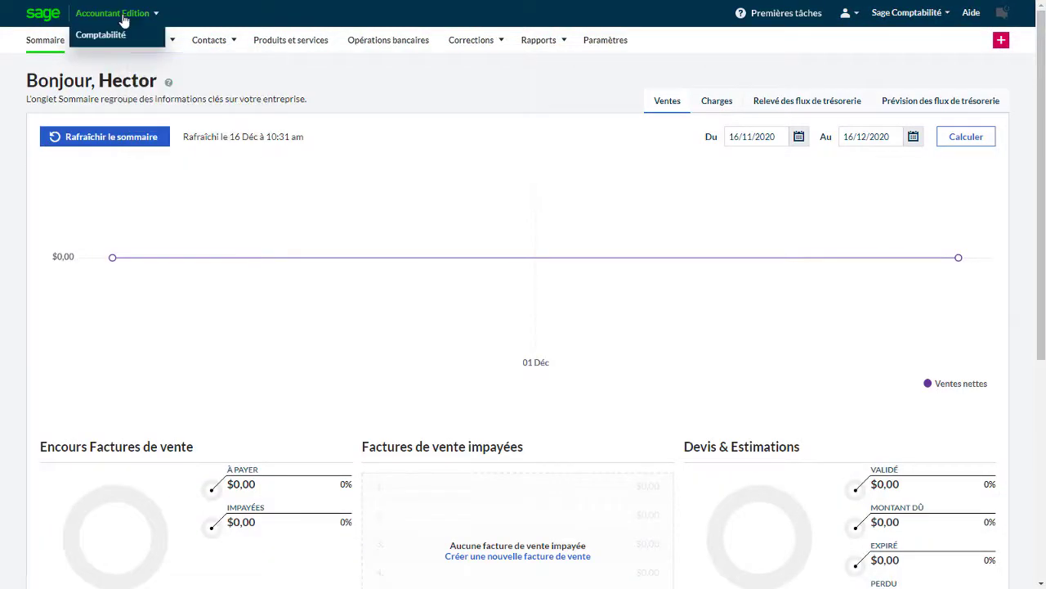
click(101, 35)
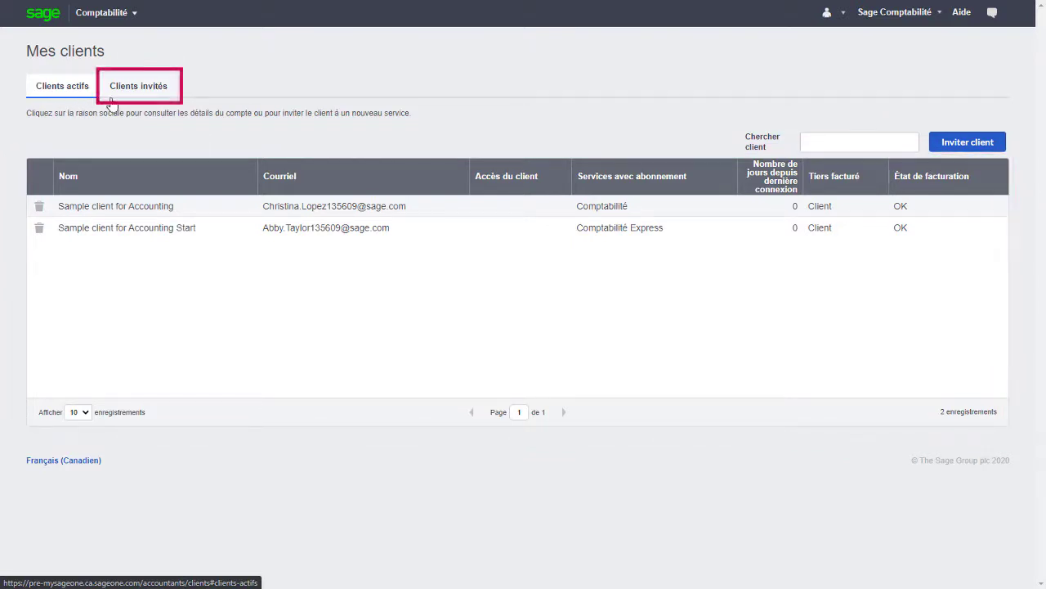
Check the Clients invités list, return to Clients actifs, and begin a new client invitation
click(139, 100)
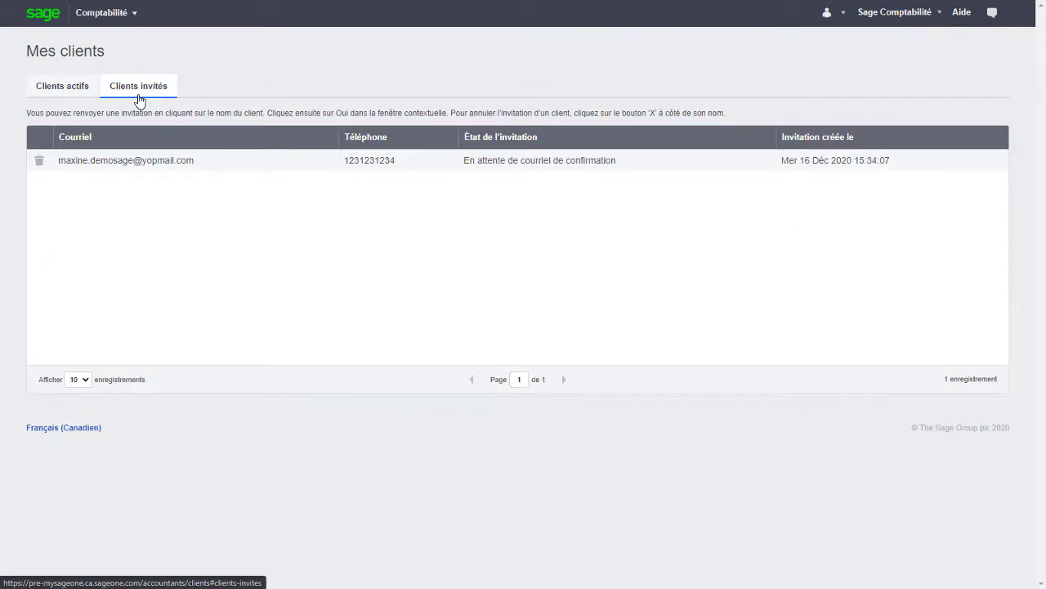
click(73, 98)
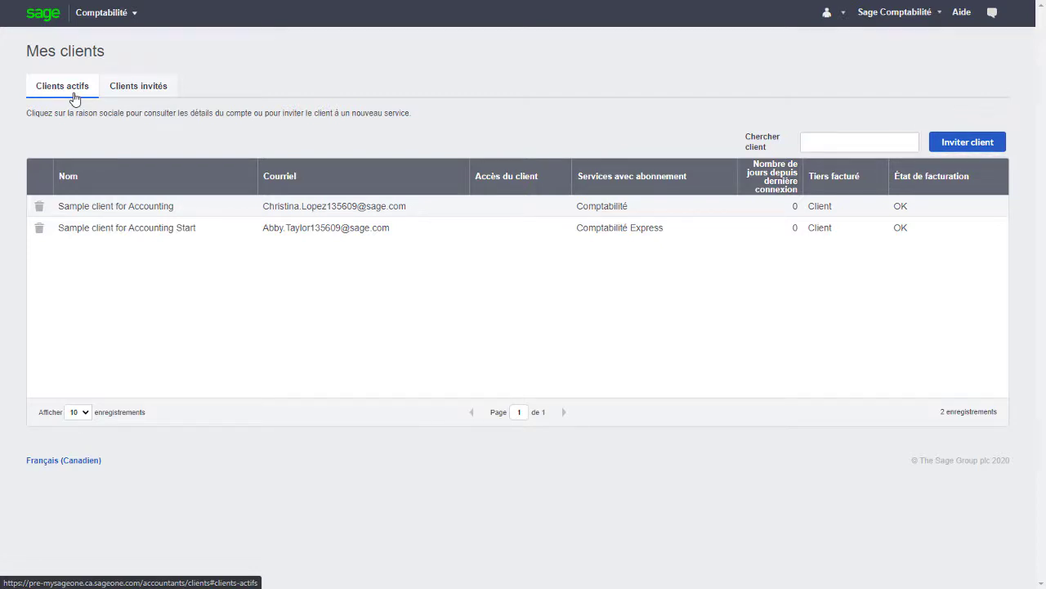
click(966, 152)
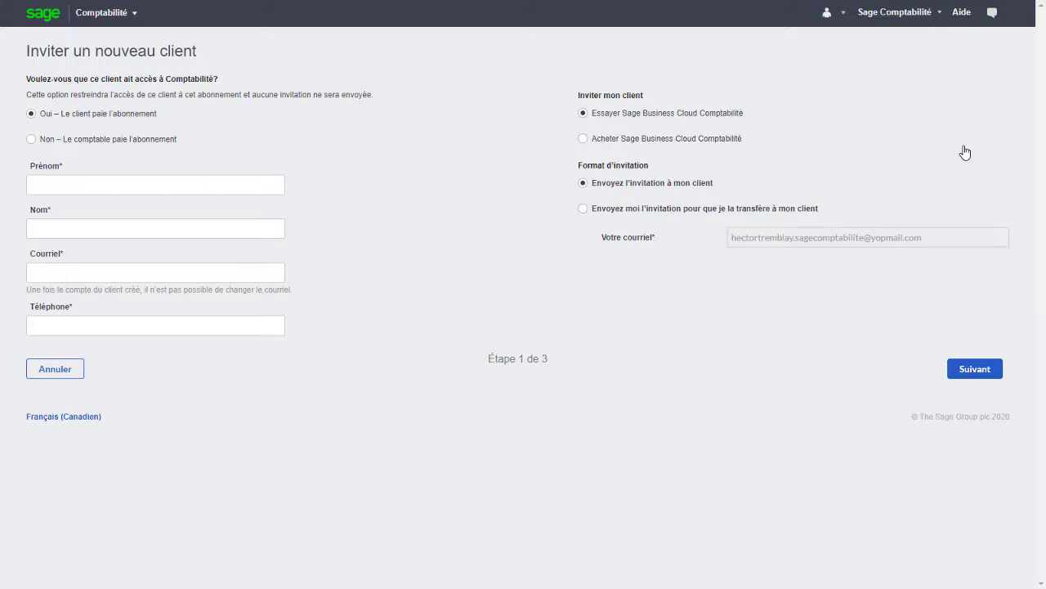
Compare the payment options, then set 'Non – Le comptable paie l'abonnement' for the new client
click(152, 143)
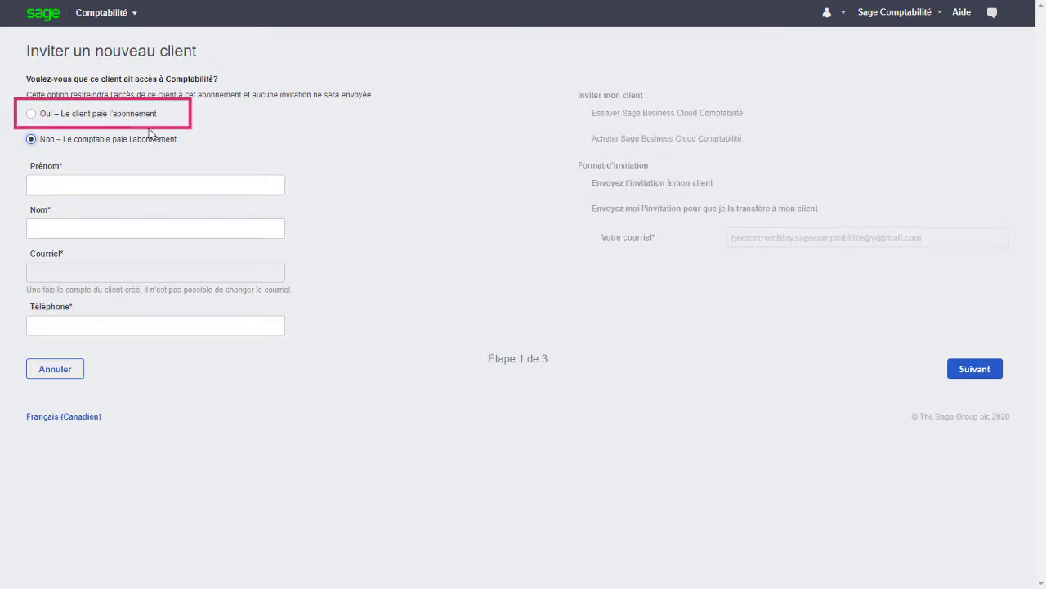
click(145, 117)
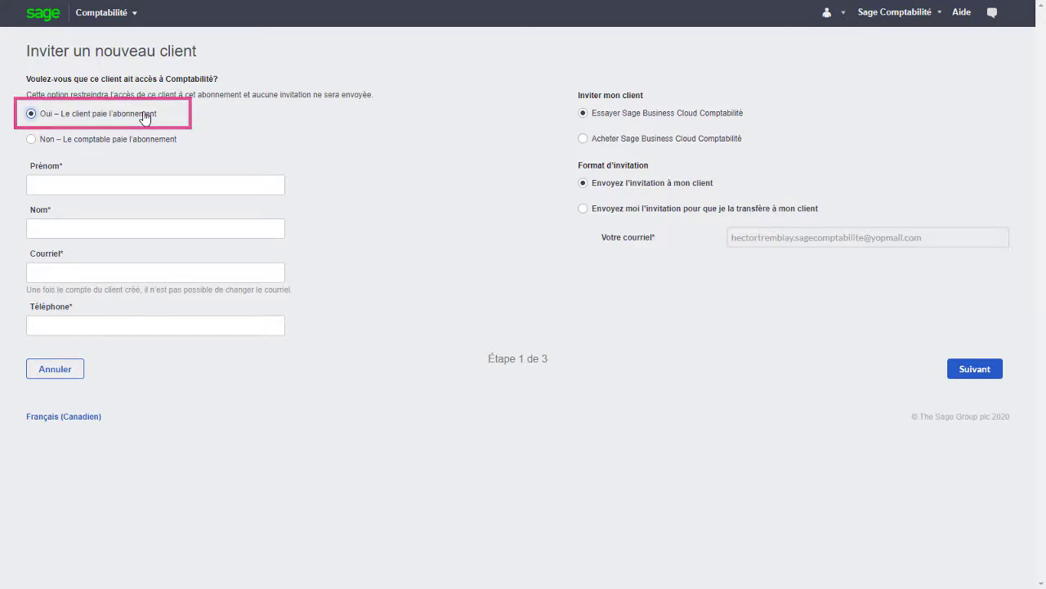
click(598, 152)
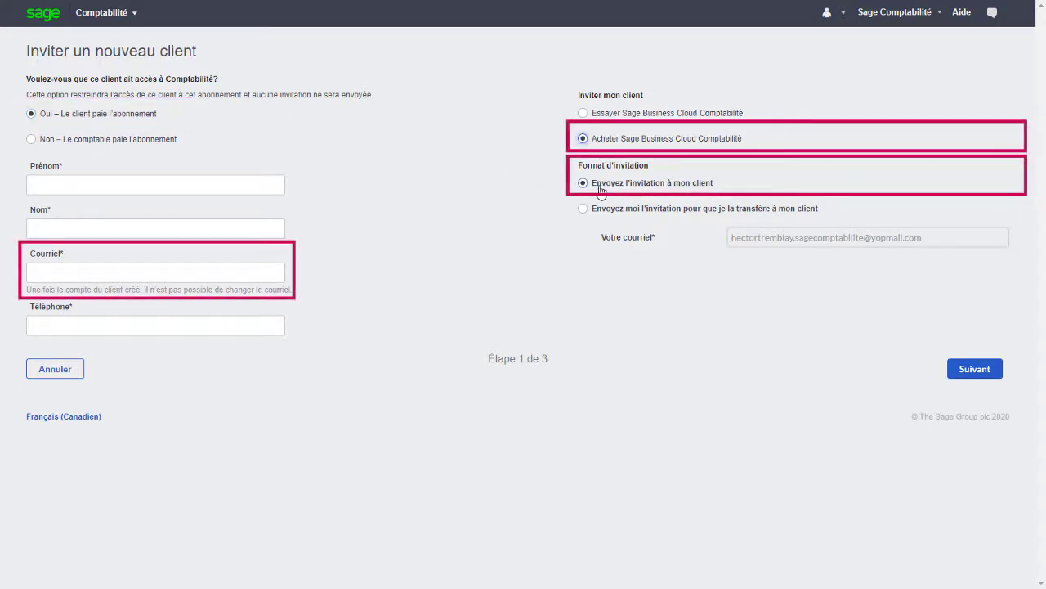
click(600, 187)
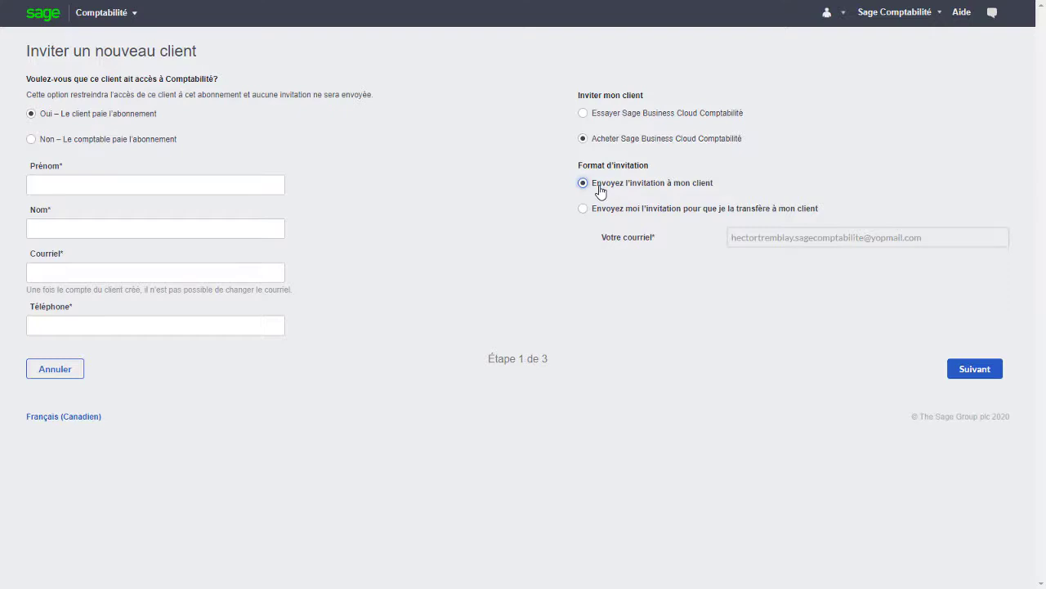
click(148, 144)
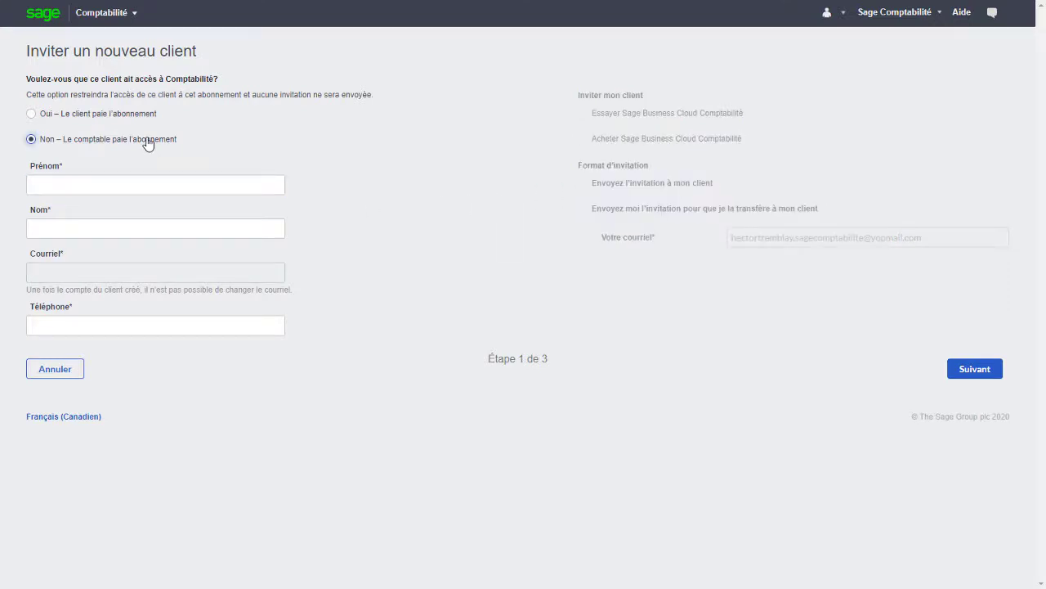
Enter the new client's first name, last name and phone number
click(119, 181)
key(Tab)
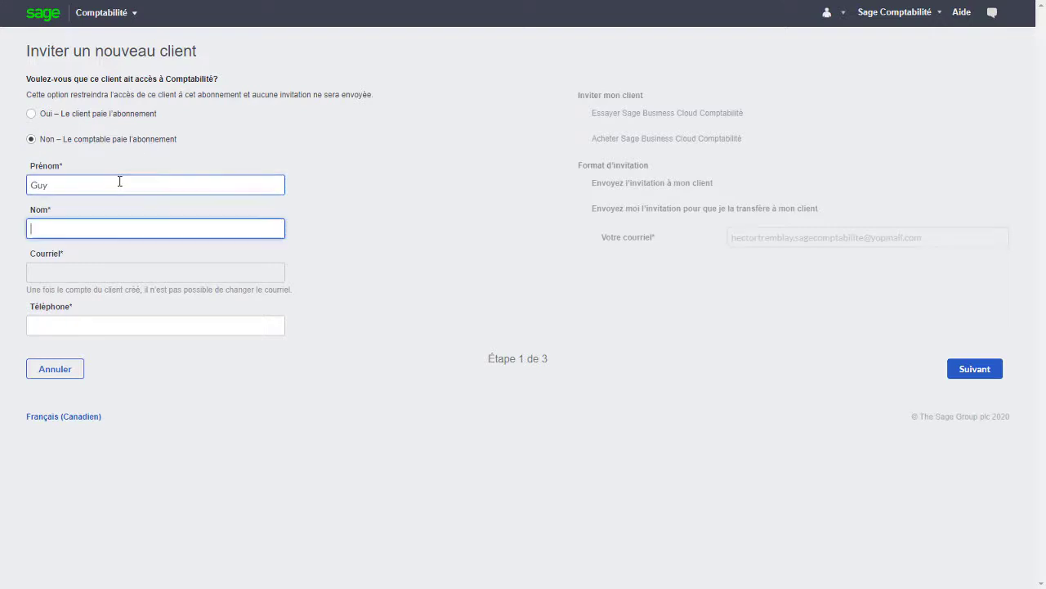
key(Tab)
text(1234561234)
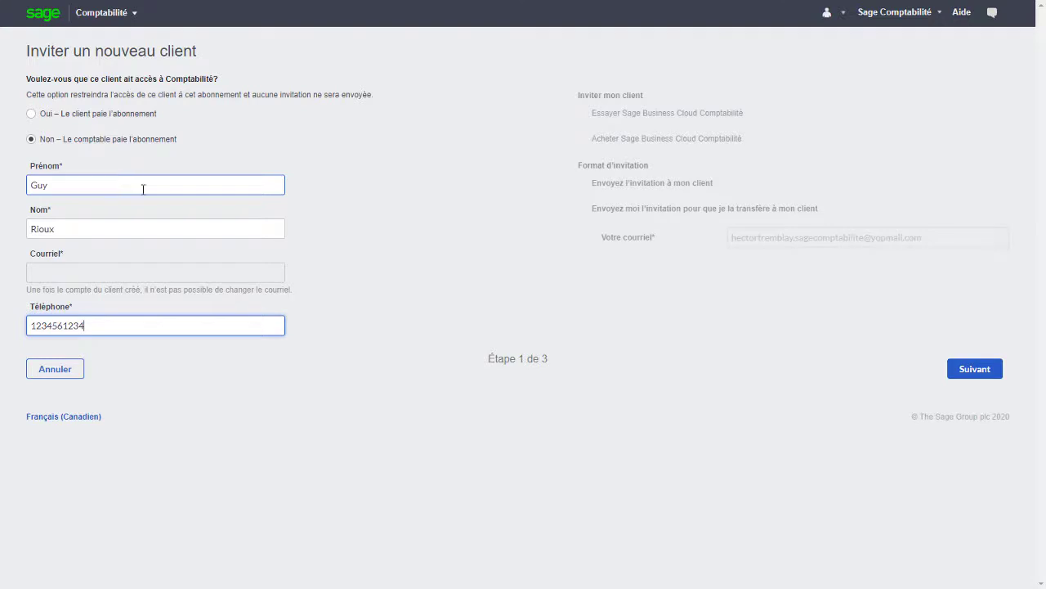
Compare plans, subscribe the client to Comptabilité, and continue to checkout
click(975, 369)
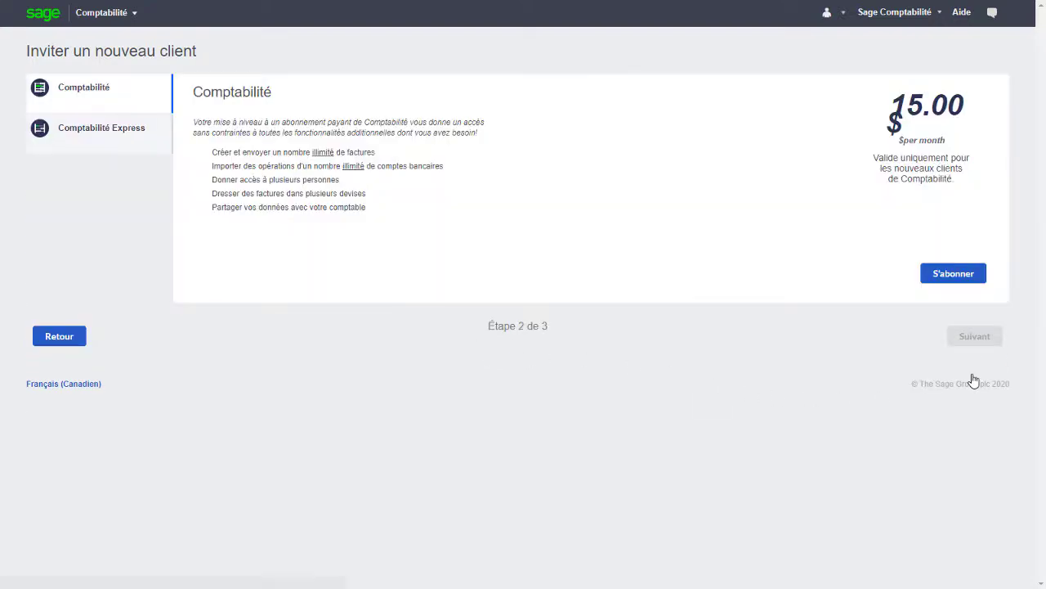
click(121, 129)
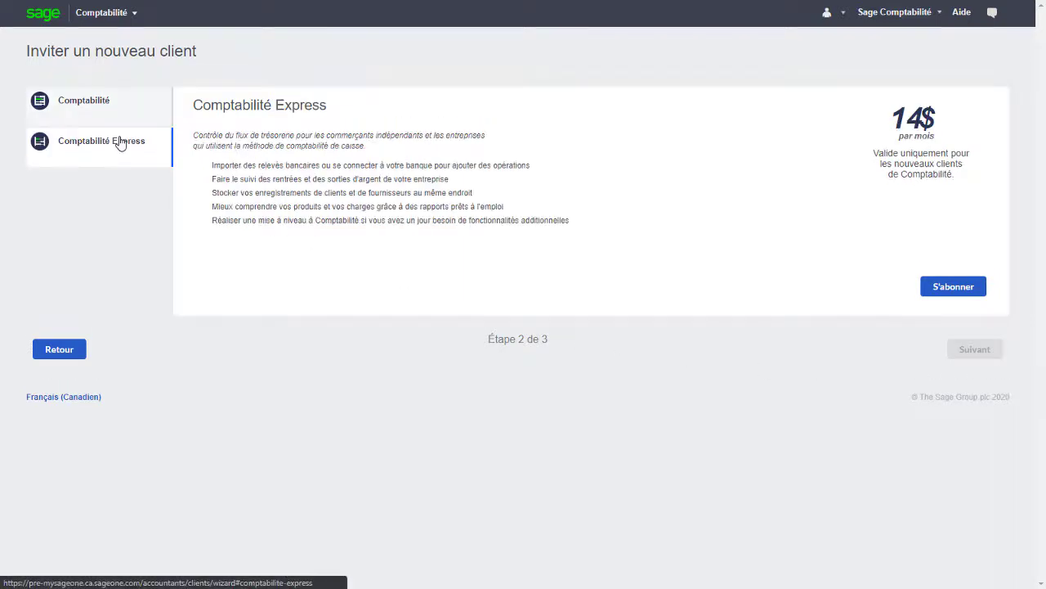
click(118, 117)
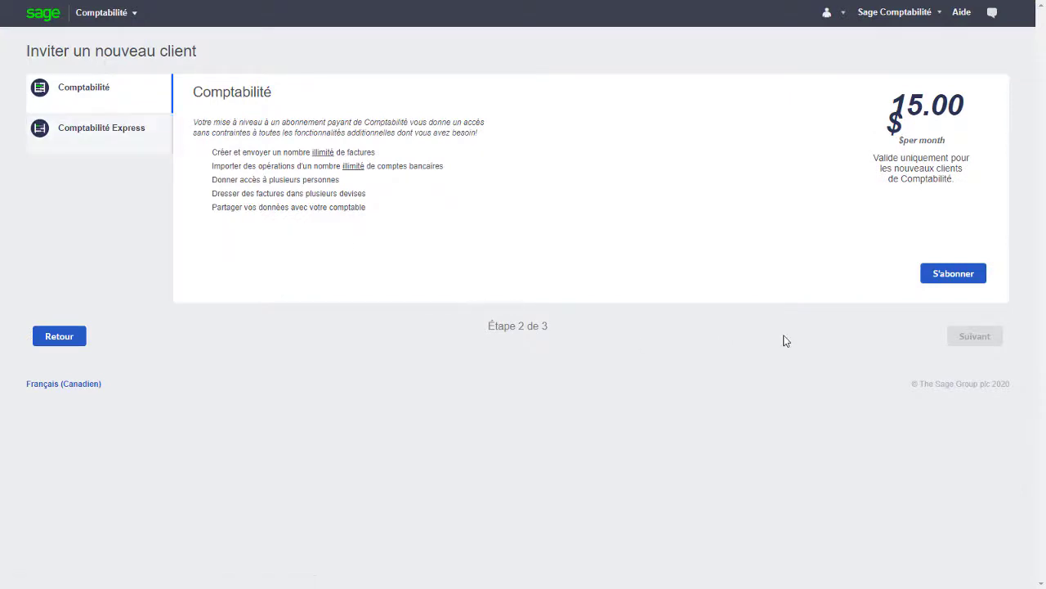
click(946, 282)
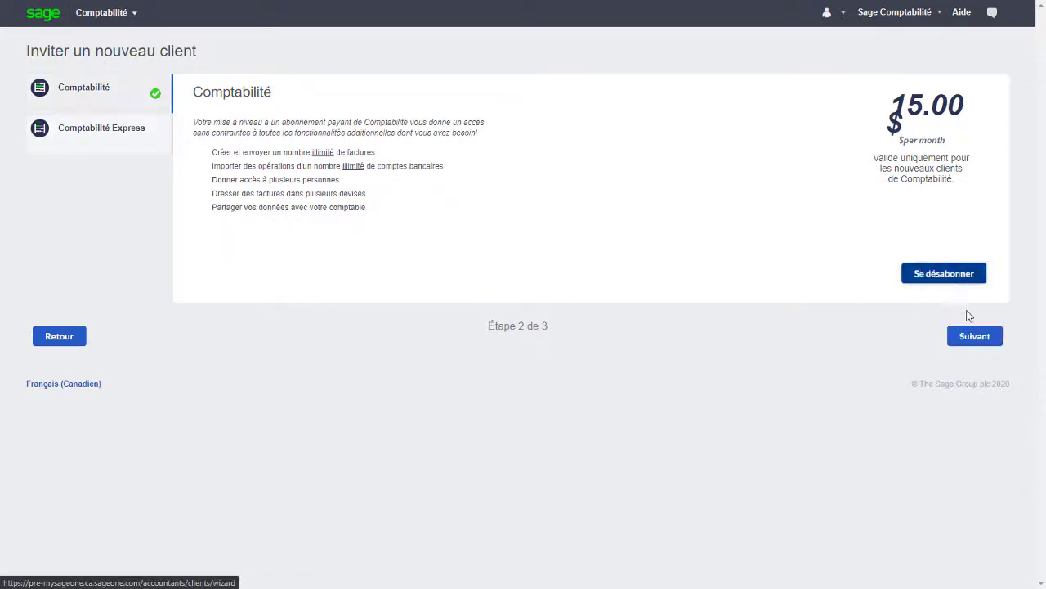
click(981, 340)
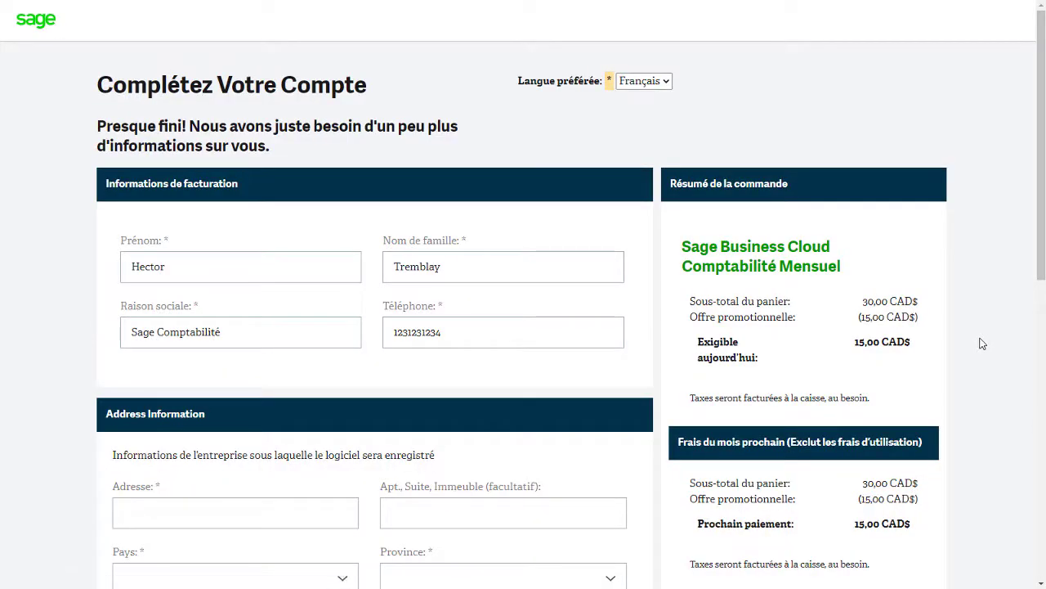
Accept the terms and place the 15,00 CAD$ monthly Comptabilité order, then return to Mes clients
scroll(1040, 294, down, 3)
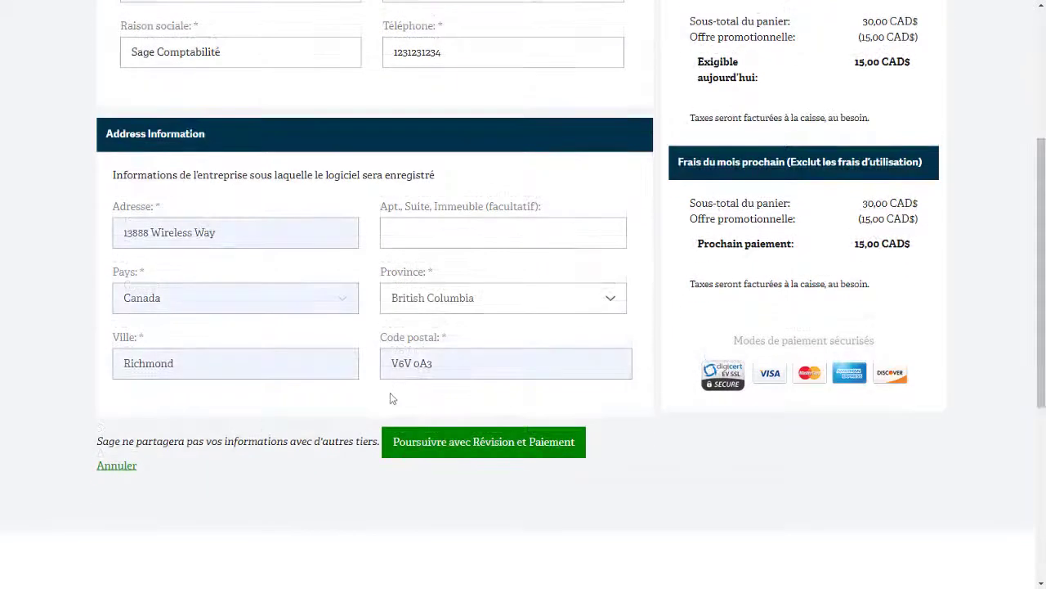
click(499, 458)
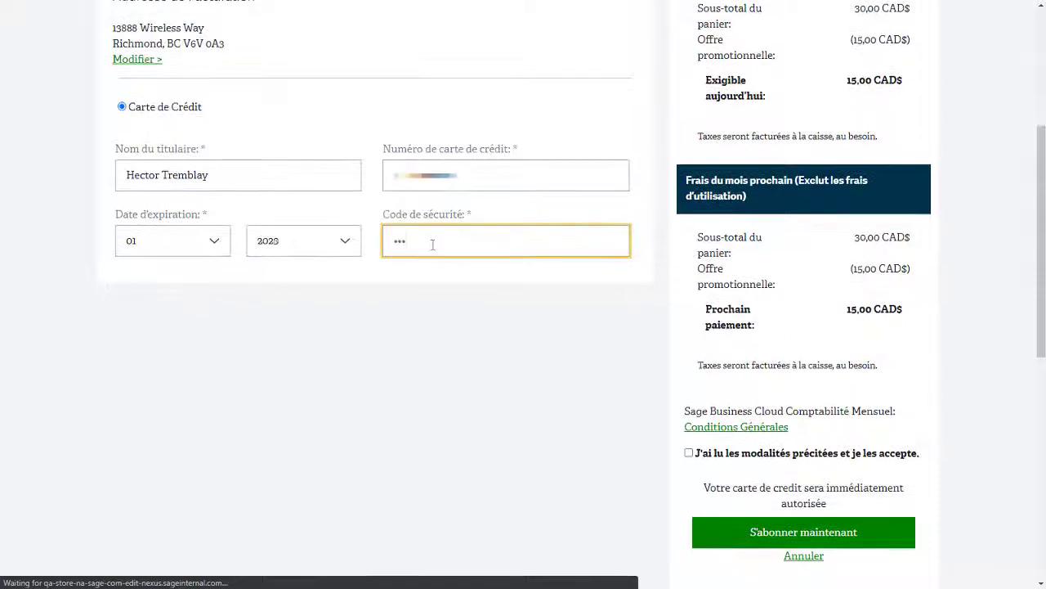
click(701, 456)
click(742, 537)
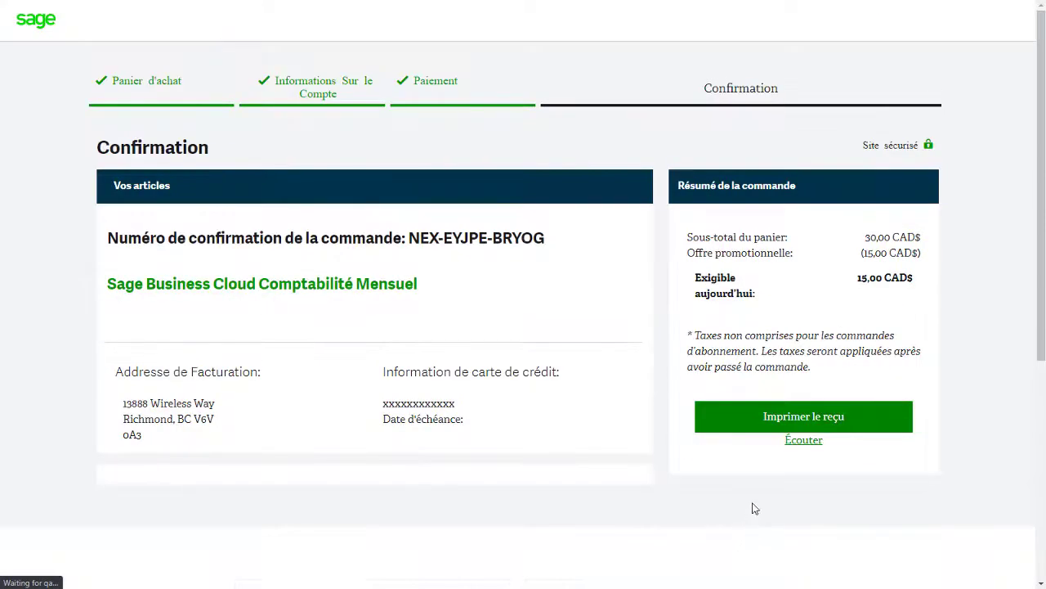
click(801, 442)
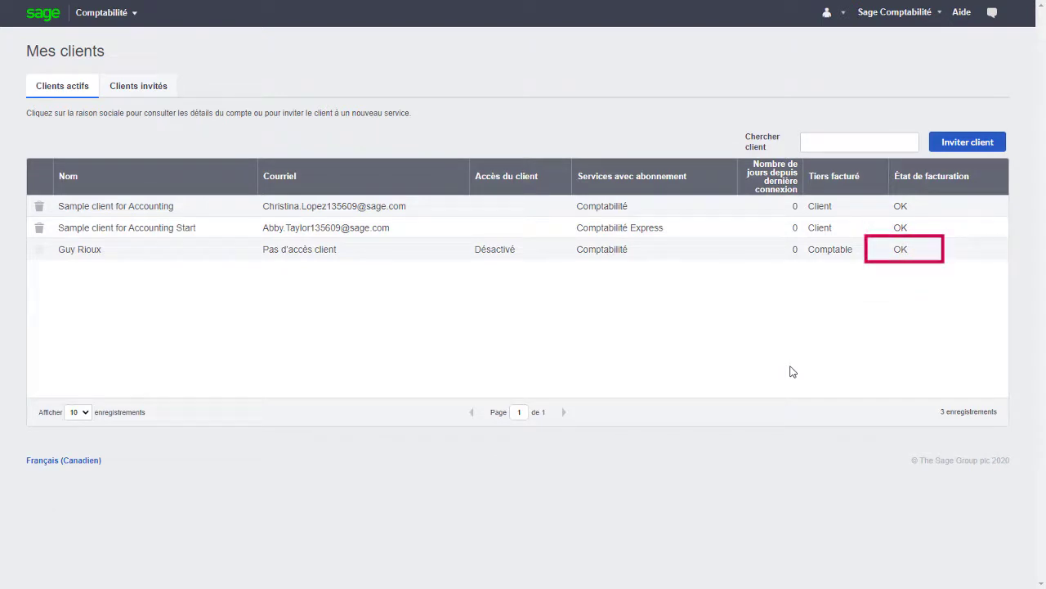
Open the new client's Comptabilité company and append 'Paysagiste' to its Raison sociale
click(830, 255)
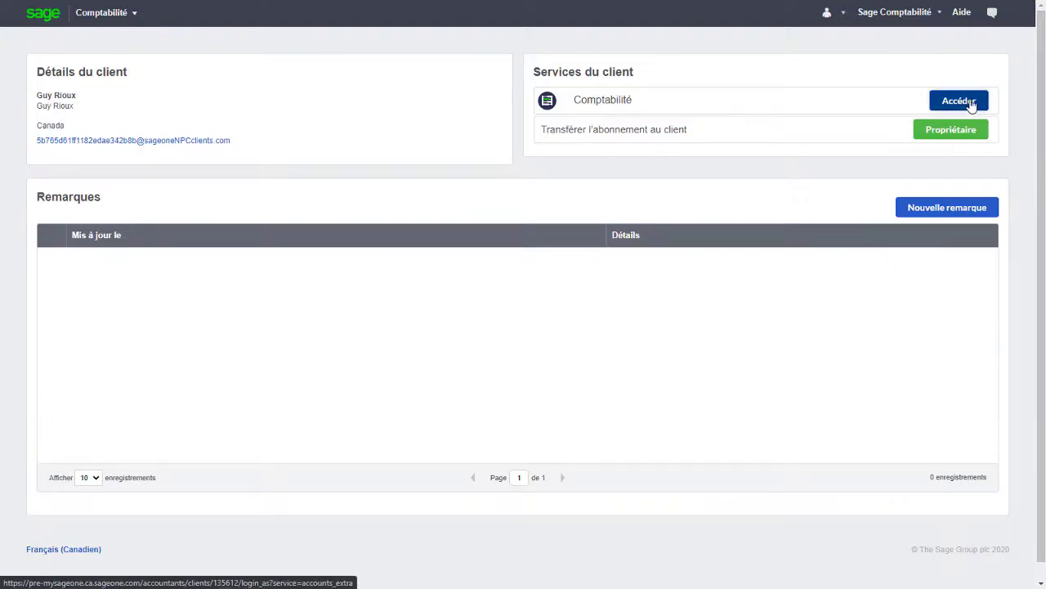
click(971, 104)
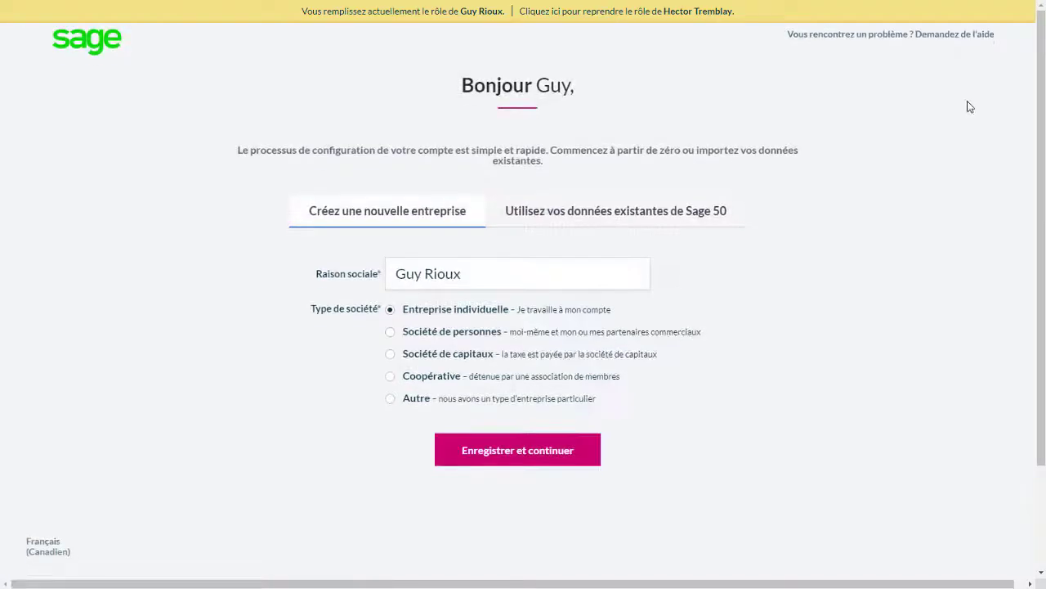
click(413, 282)
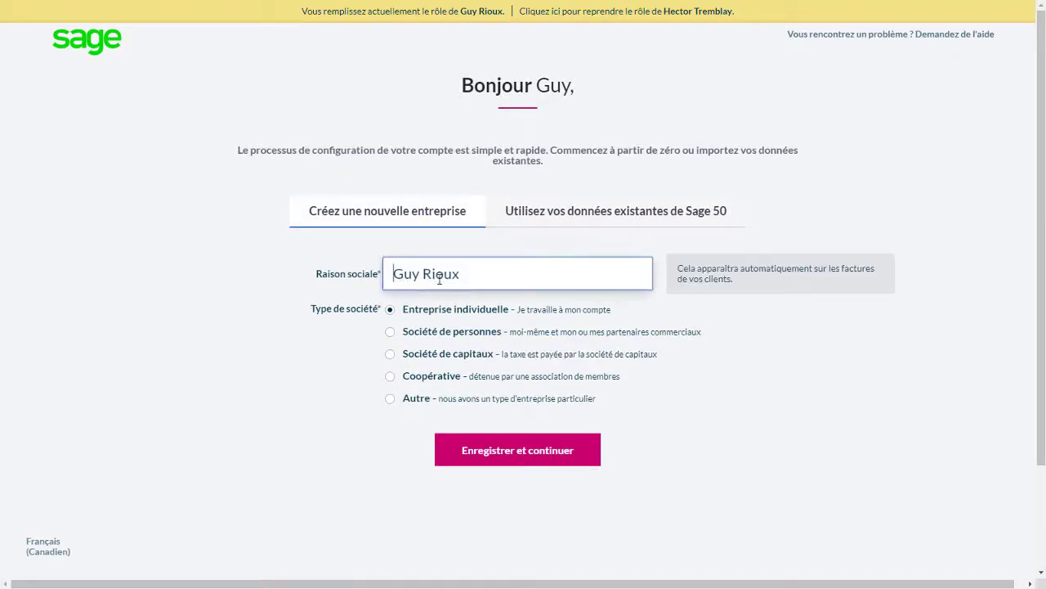
click(497, 273)
text(Pay)
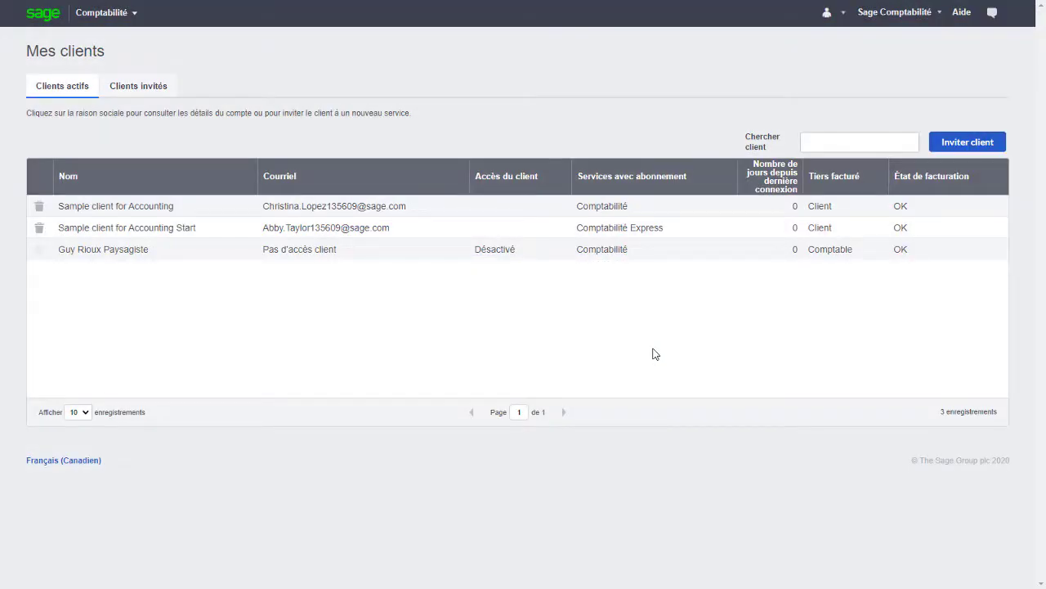
Invite a client paid by the accountant, entering their first name, last name and phone number
click(967, 143)
click(176, 139)
click(158, 184)
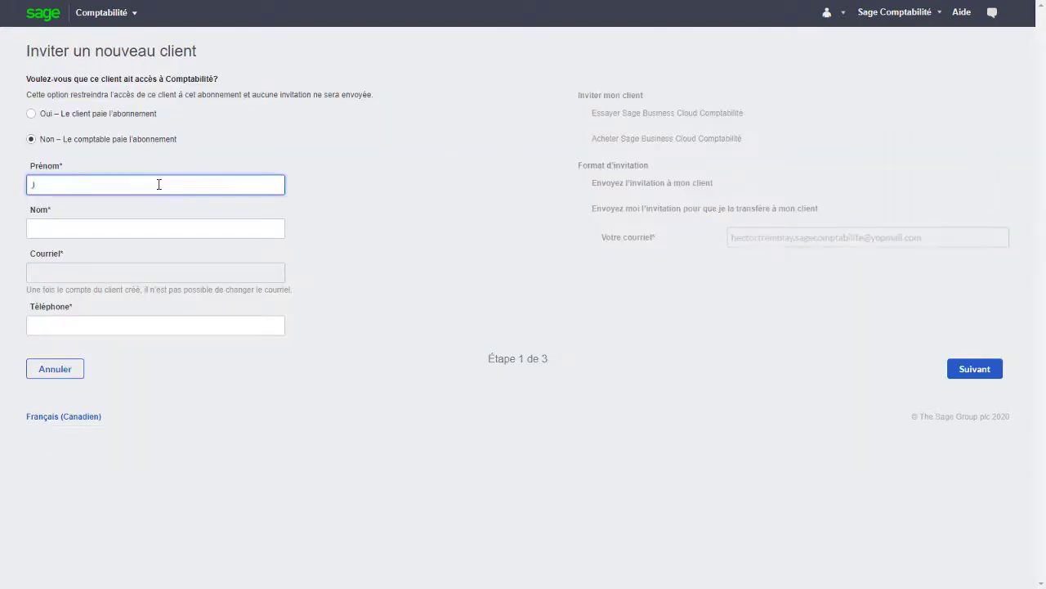
key(Tab)
key(Tab)
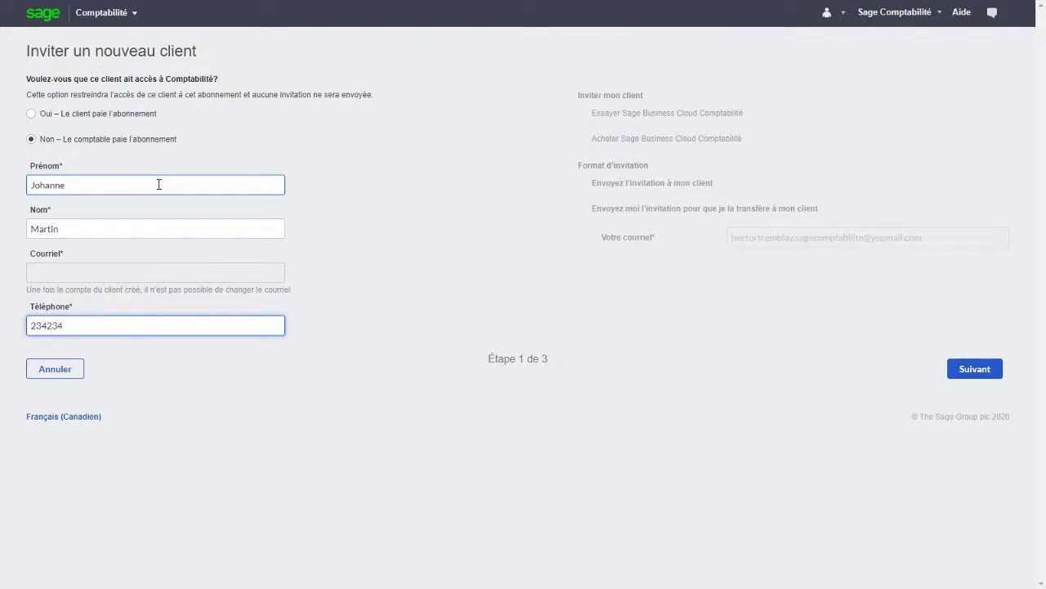
Subscribe the client to Comptabilité and confirm, creating the fourth client record
click(960, 378)
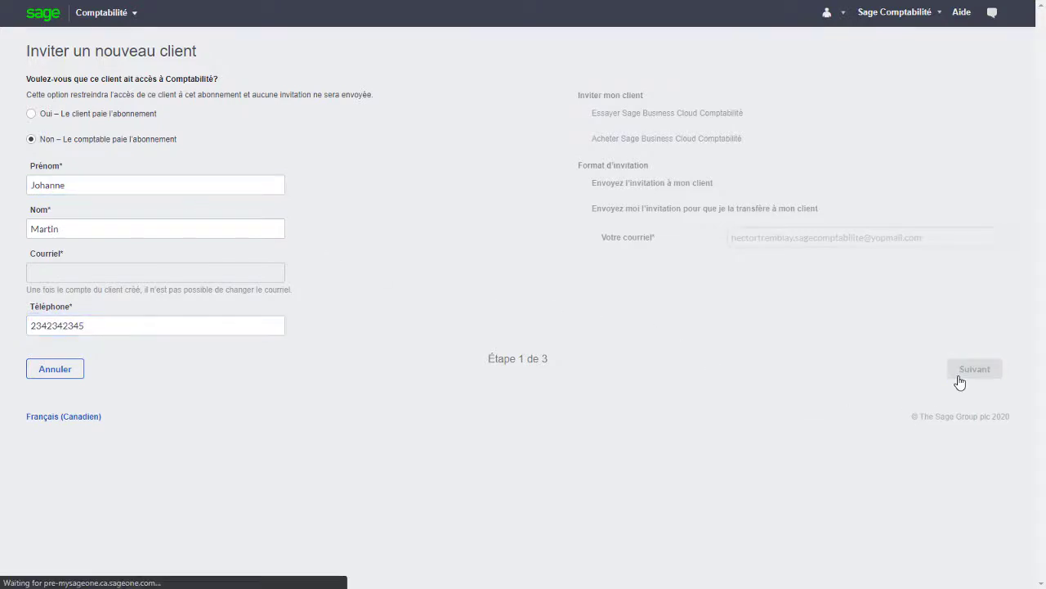
click(935, 280)
click(984, 349)
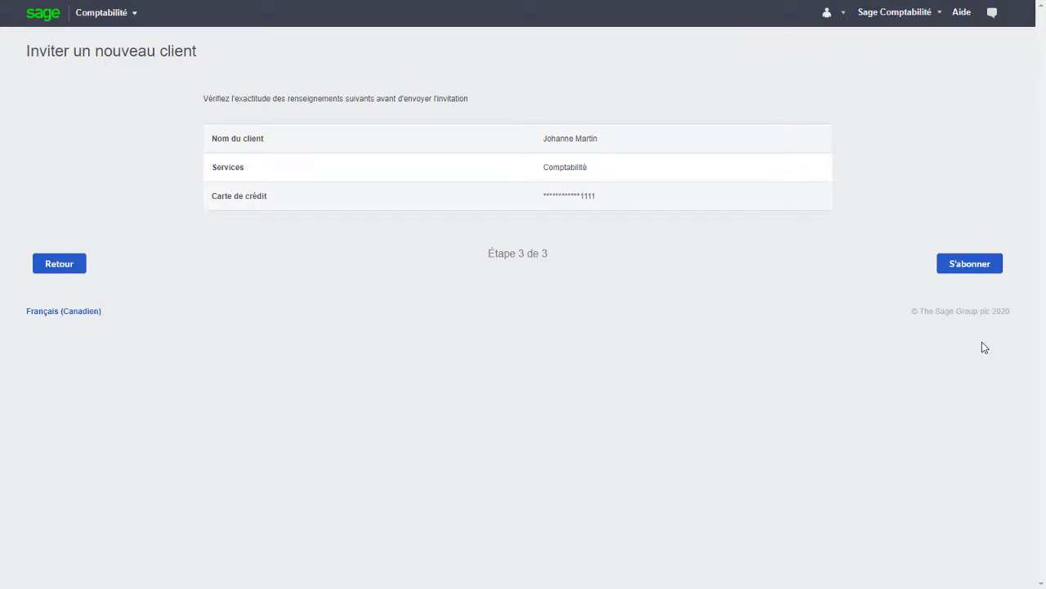
click(972, 276)
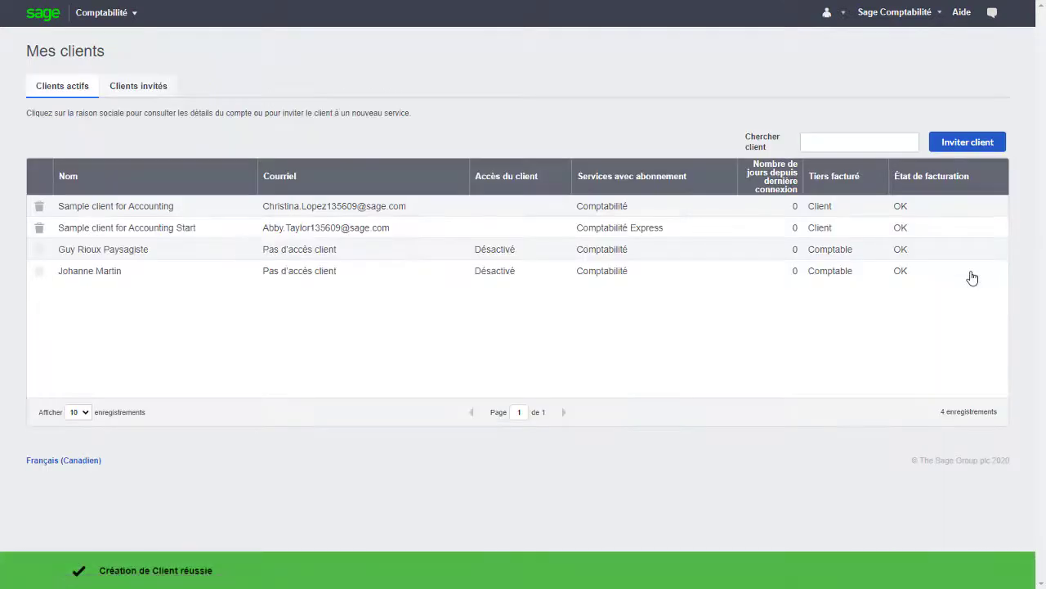
click(967, 148)
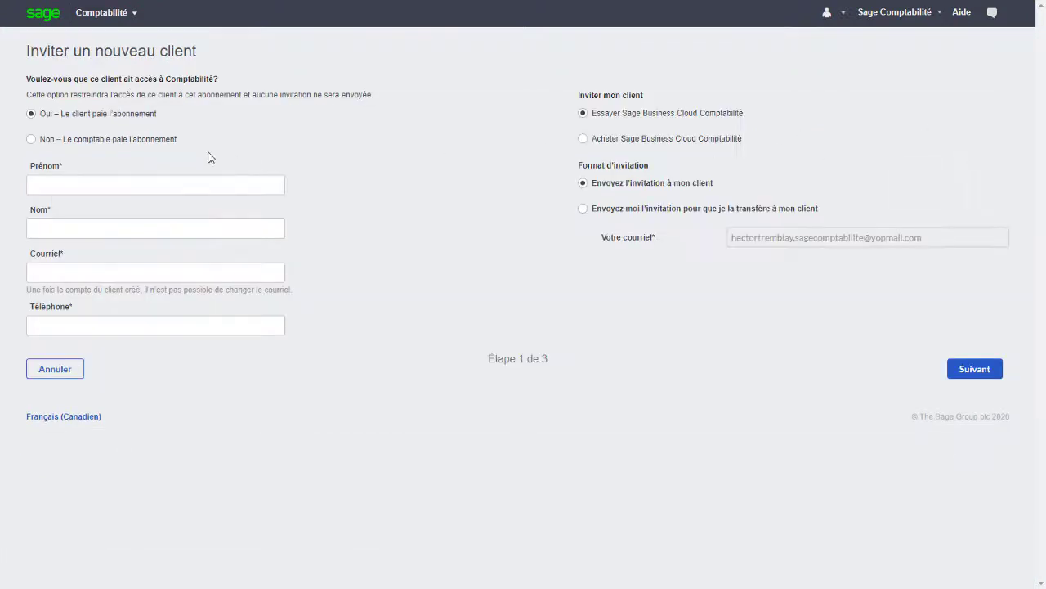
Choose accountant-paid billing and enter the fifth client's first name, last name and phone number
click(155, 140)
click(150, 180)
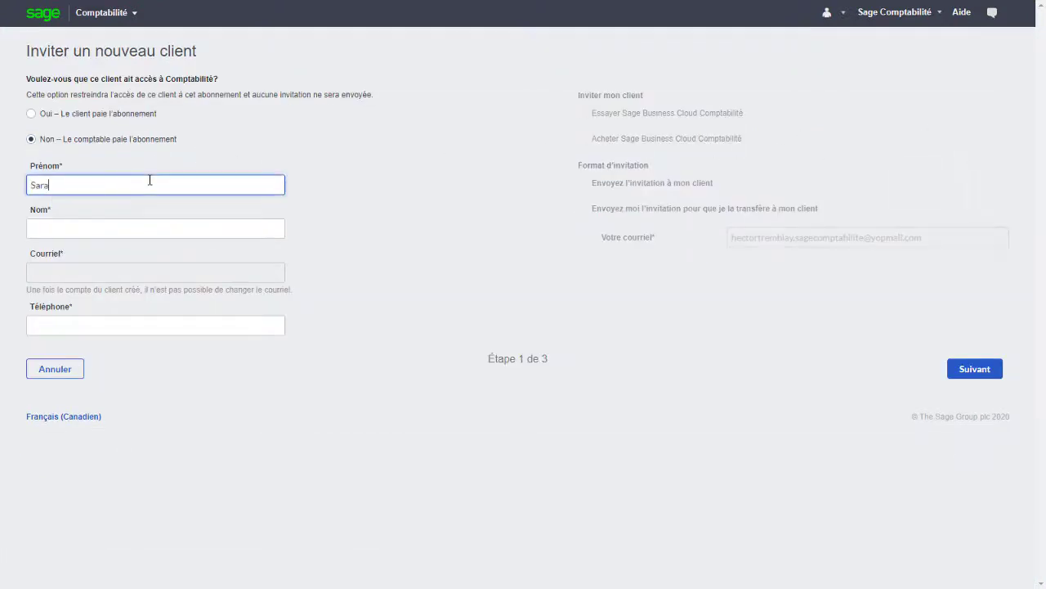
key(Tab)
key(Tab)
text(1234567891)
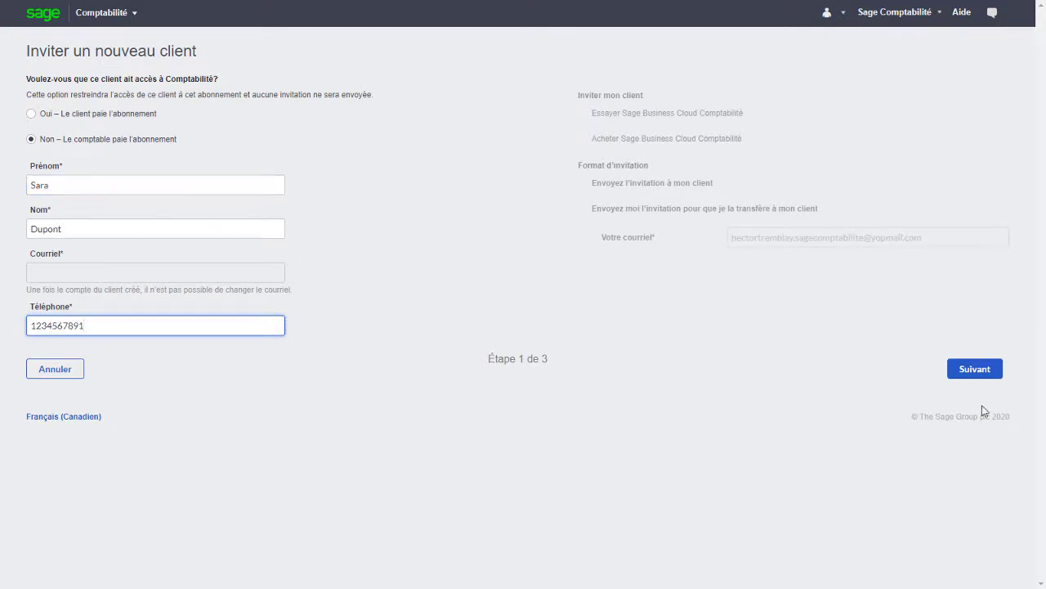
Subscribe the fifth client to Comptabilité and confirm the invitation
click(981, 370)
click(948, 279)
click(976, 334)
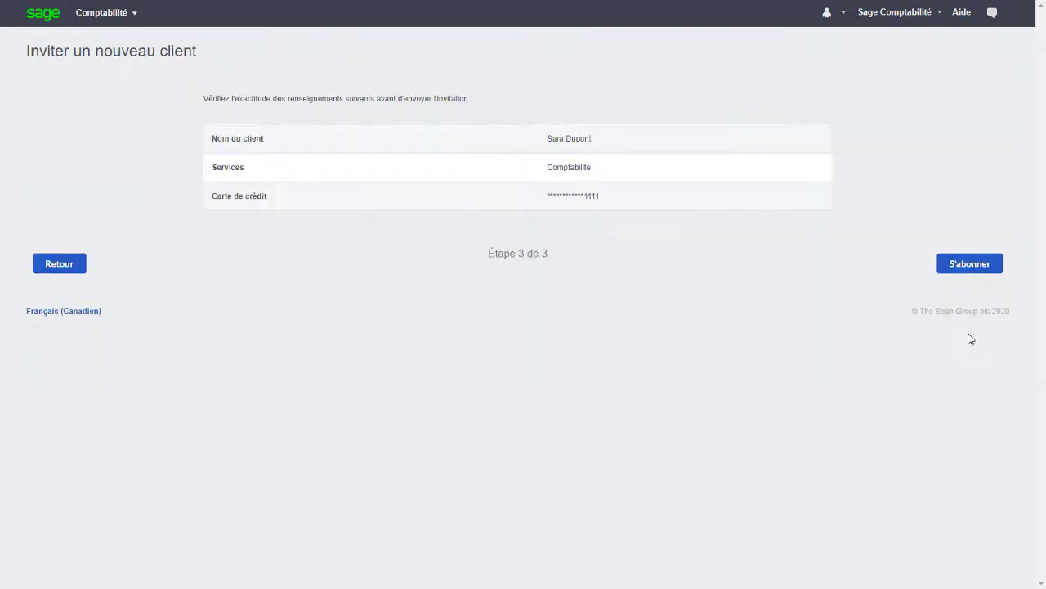
click(969, 270)
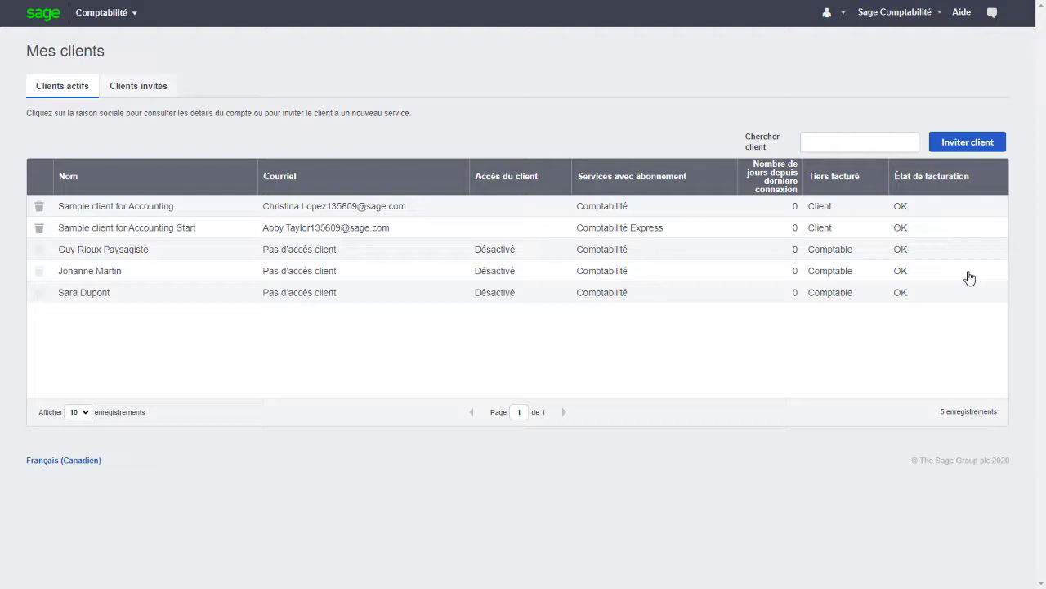
Open Gestion du compte de mon entreprise and manage the payment method to reach Vos abonnements
click(906, 23)
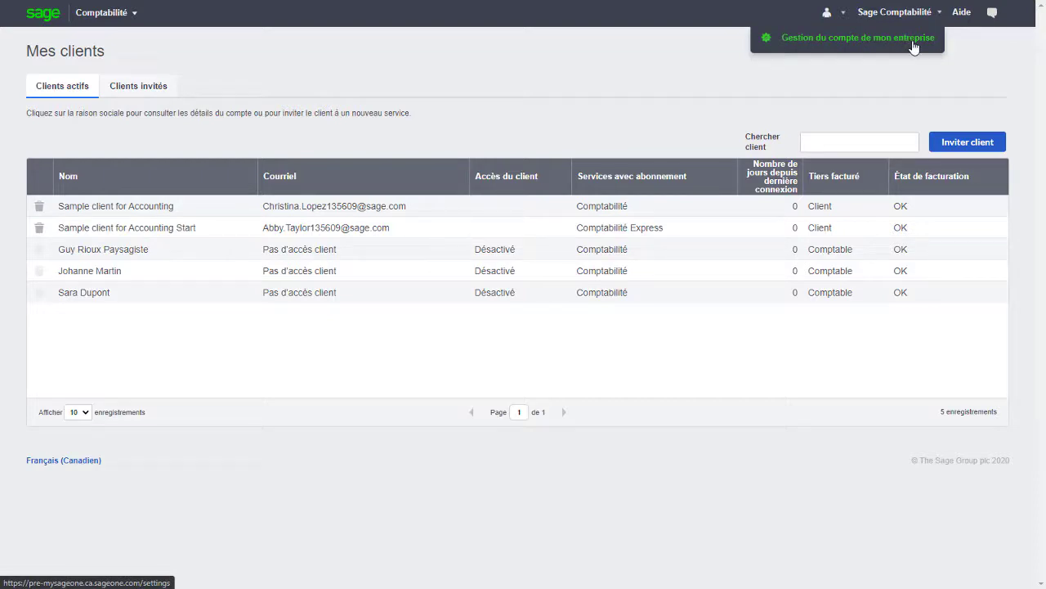
click(914, 47)
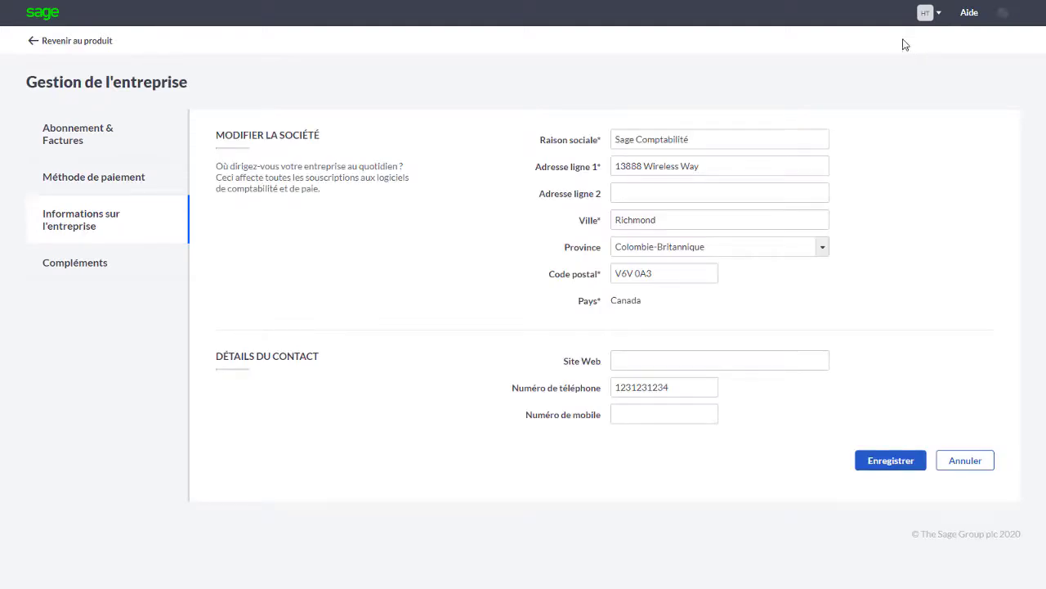
click(152, 181)
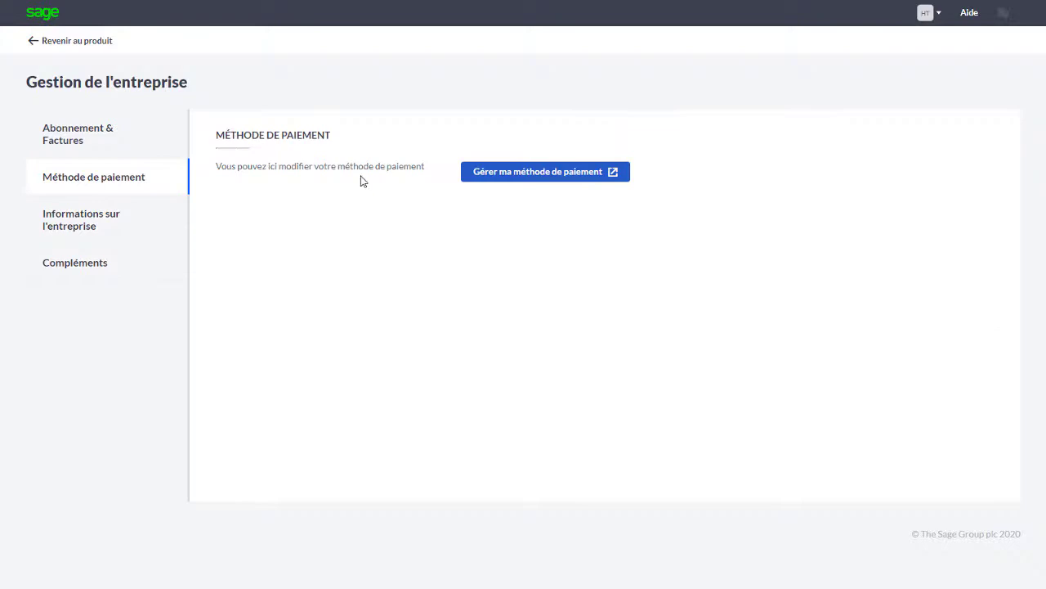
click(556, 186)
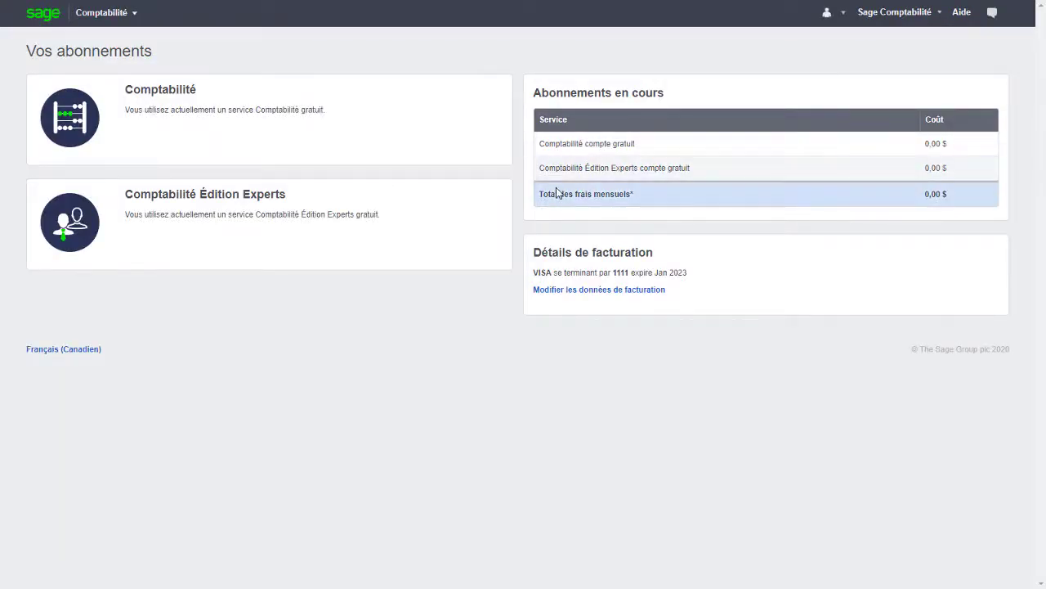
Replace the billing card with a different VISA card expiring 03/2026 and save it
click(602, 291)
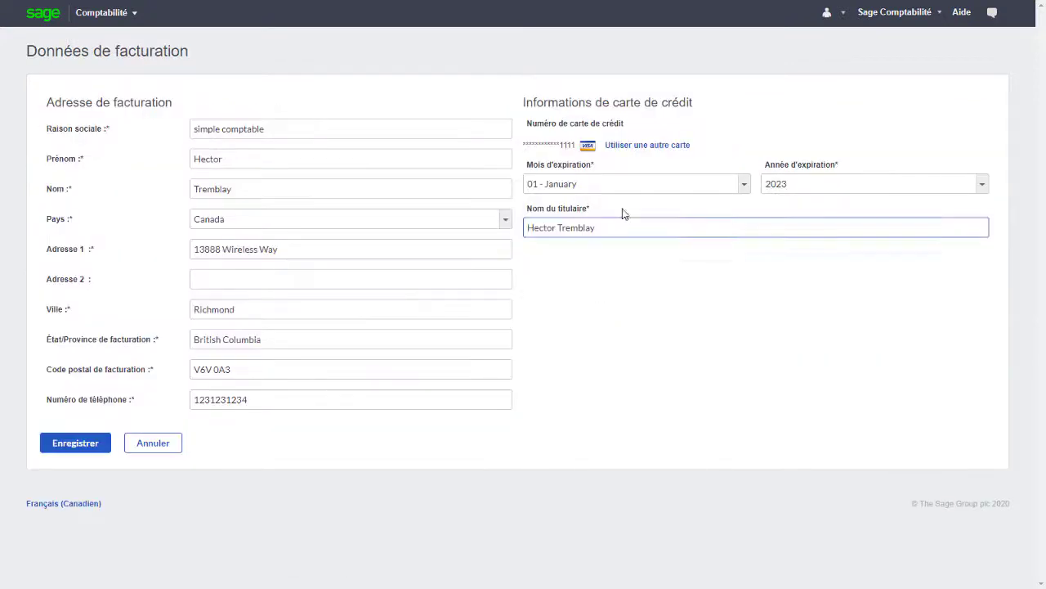
click(645, 146)
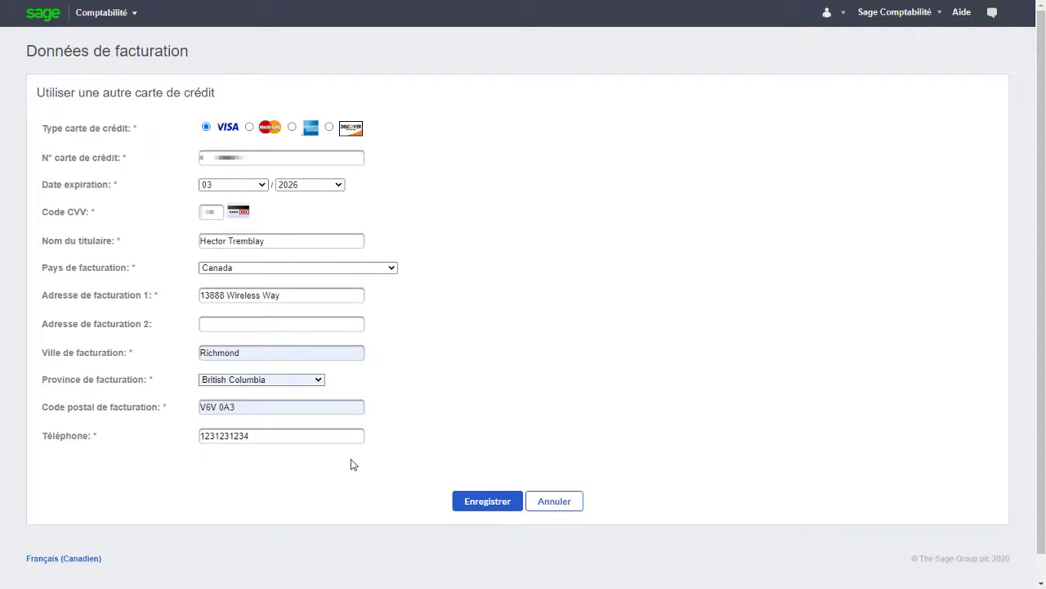
click(501, 504)
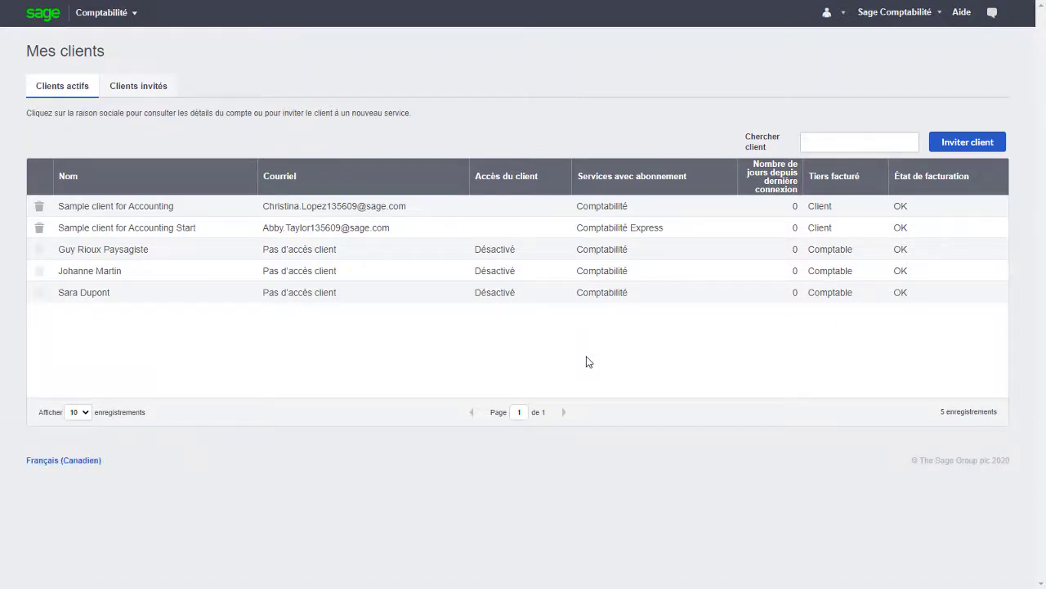
Enter the landscaping client's company and open Inviter utilisateur under Gestion des utilisateurs
click(701, 255)
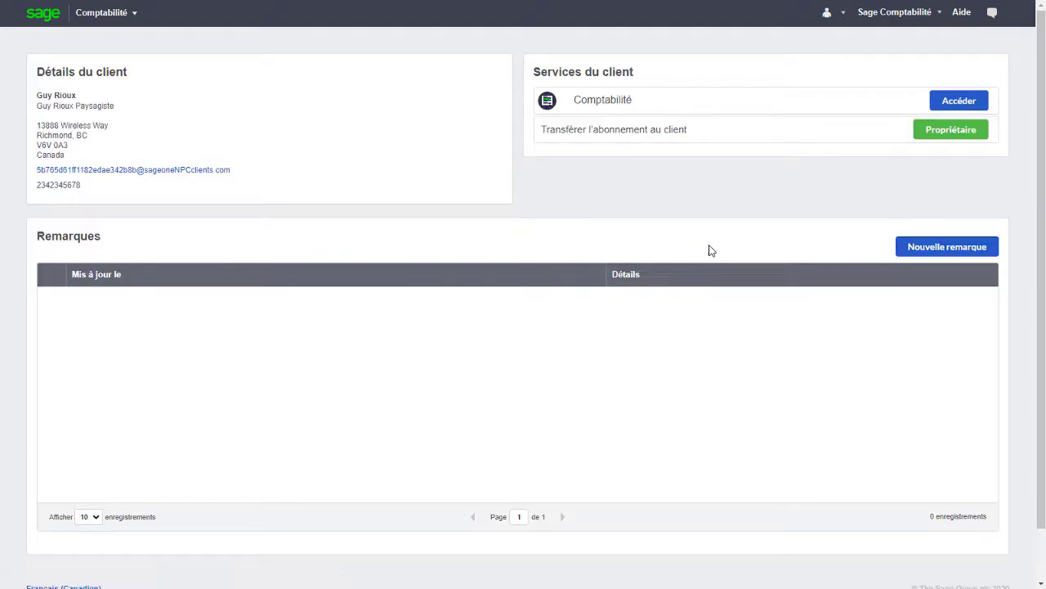
click(947, 102)
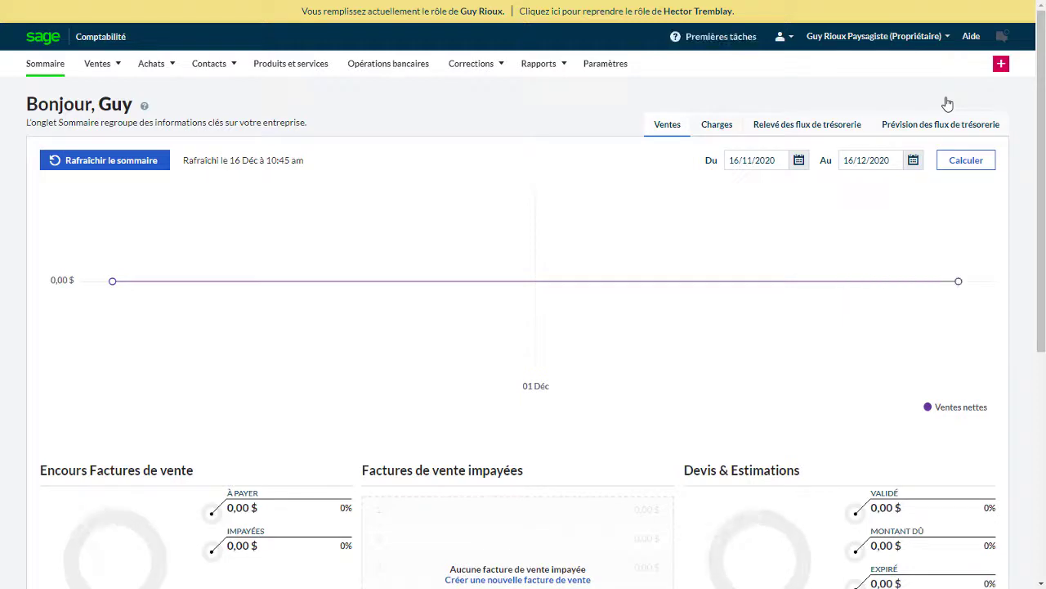
click(613, 63)
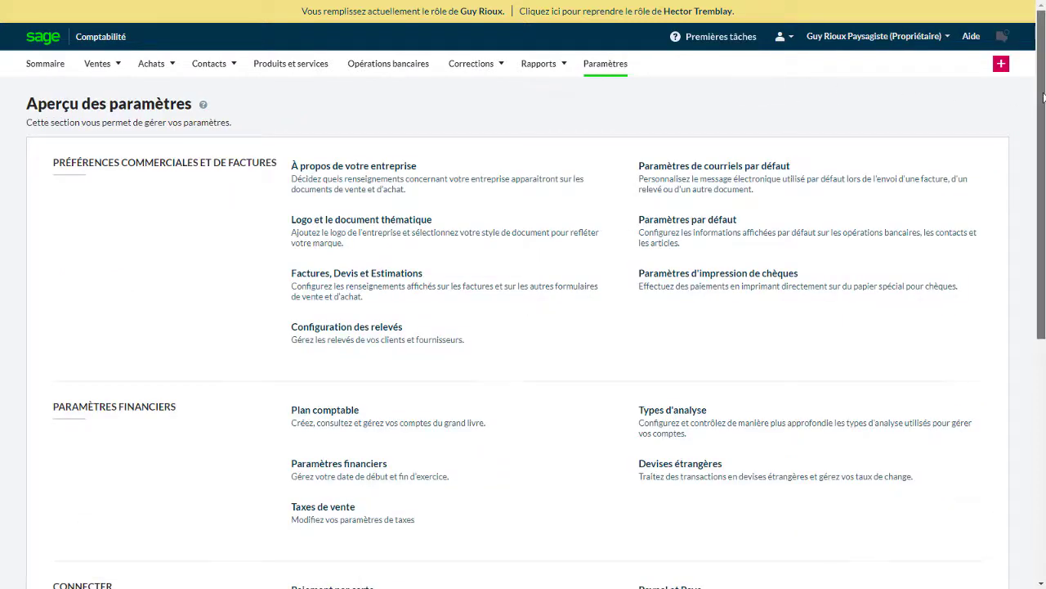
scroll(1026, 286, down, 5)
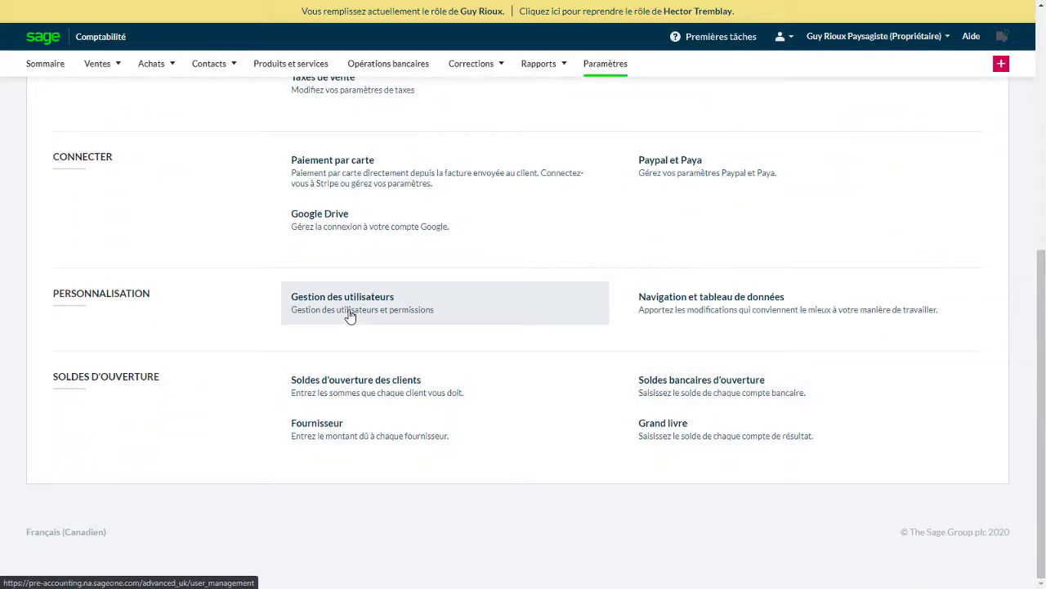
click(414, 316)
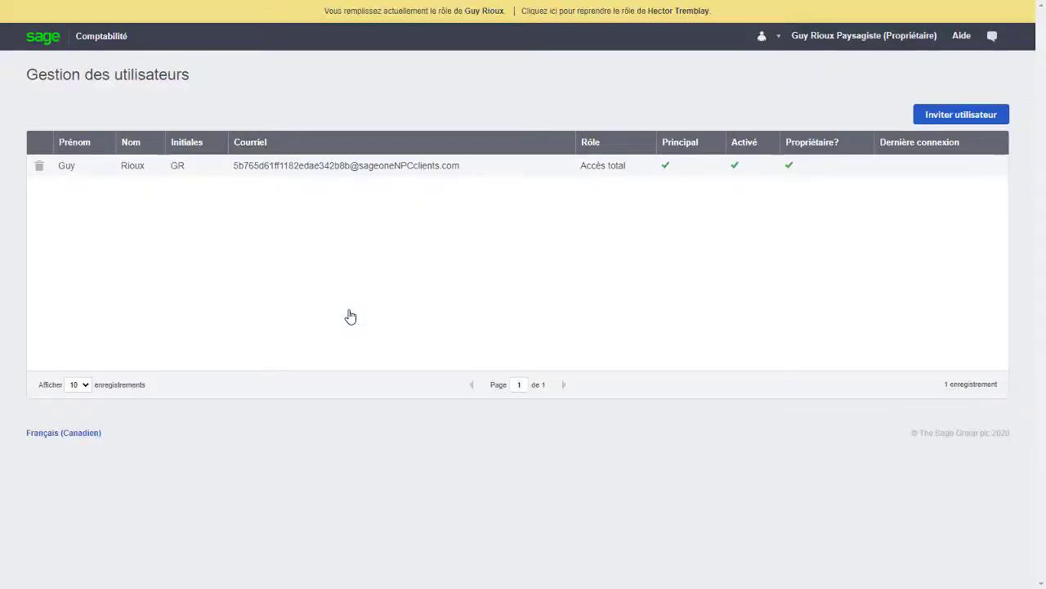
click(941, 112)
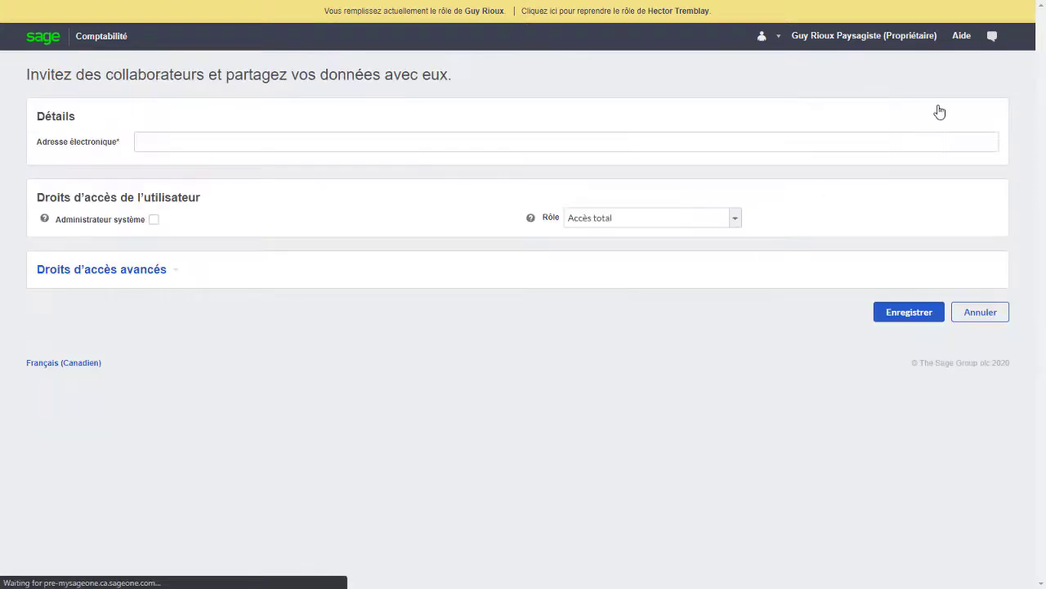
Invite the new user's e-mail as Lecture seule, with Accès total for Contacts, and save
click(830, 142)
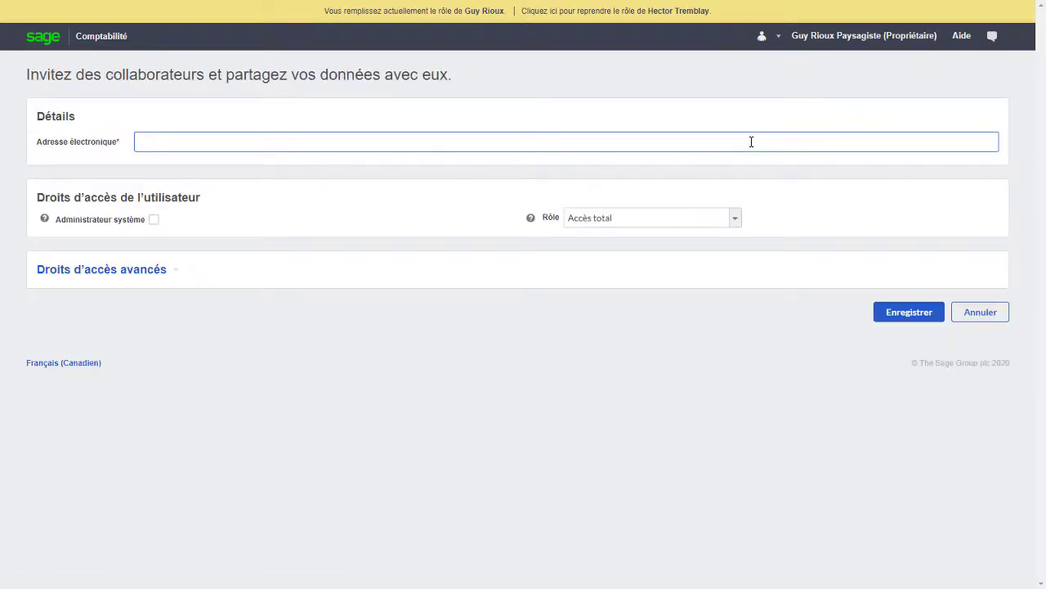
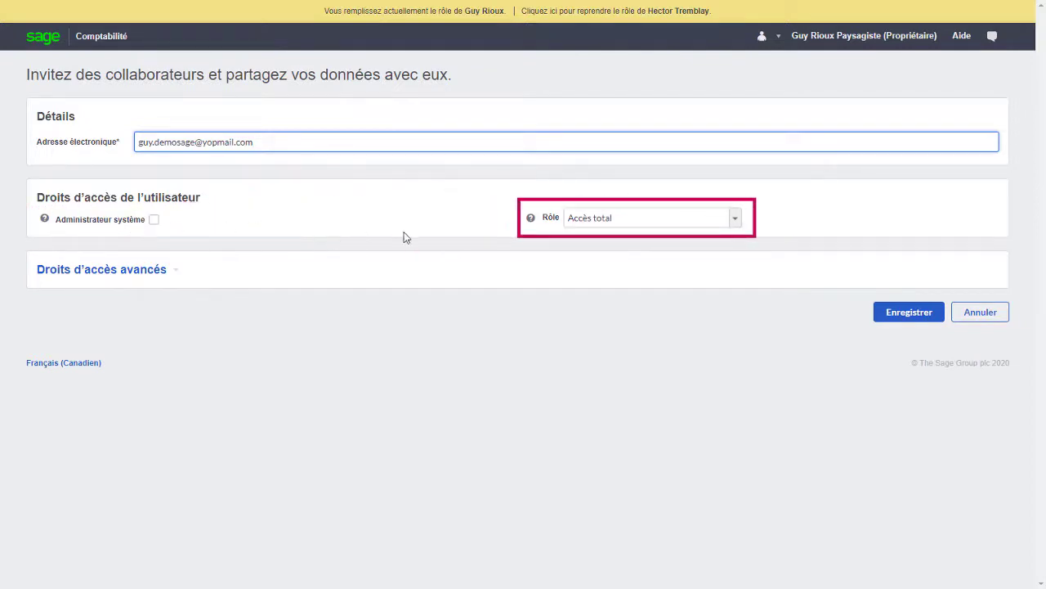
click(638, 226)
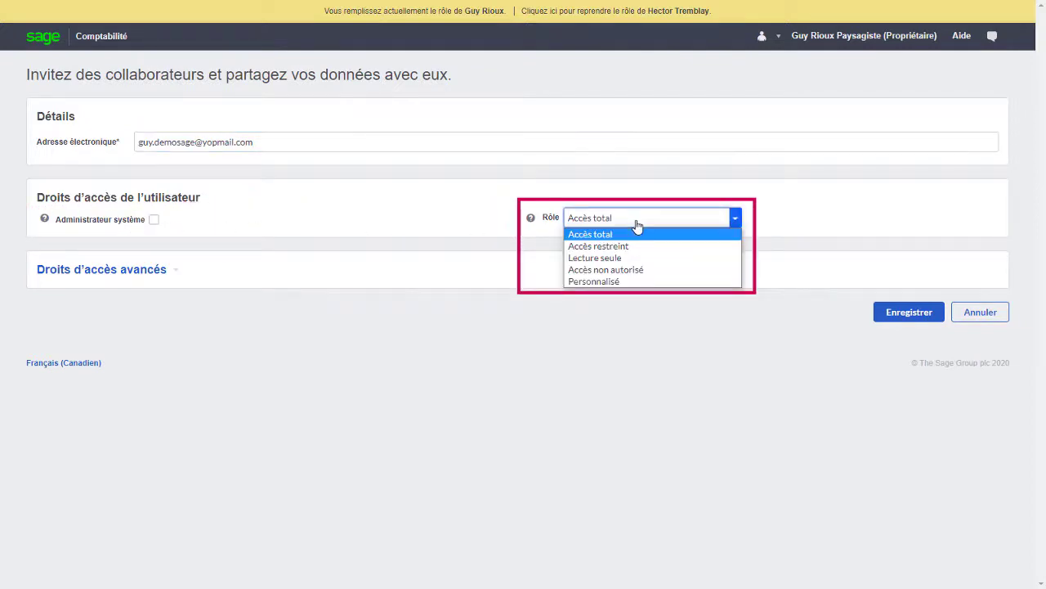
click(623, 257)
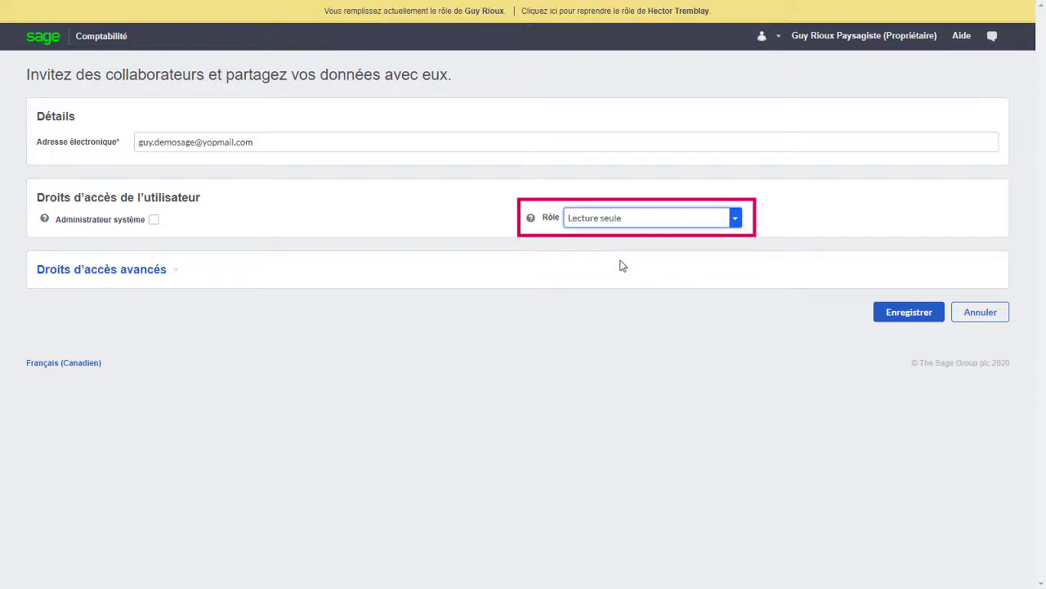
click(163, 275)
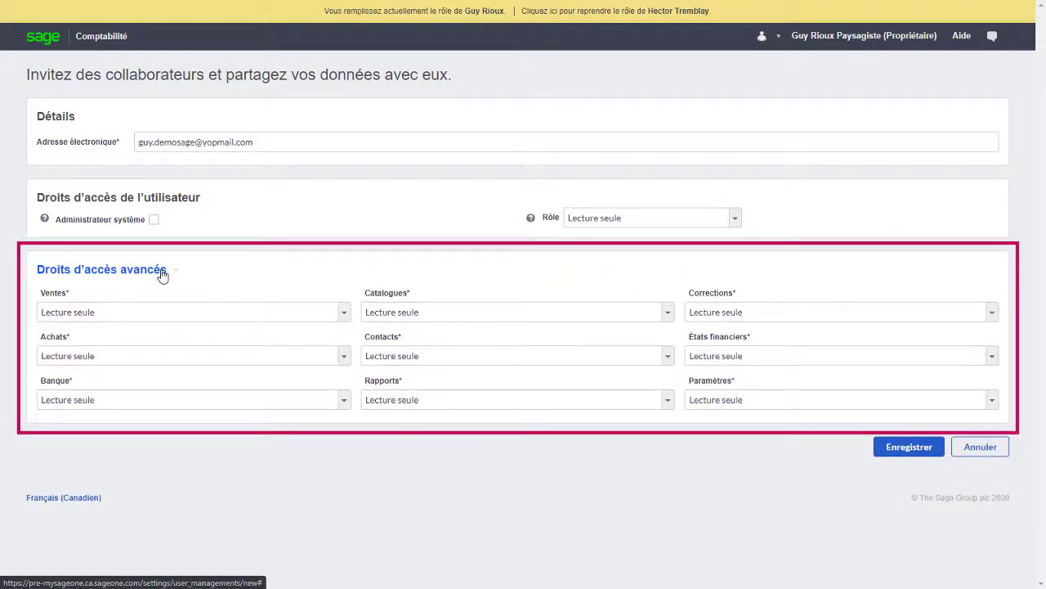
click(527, 361)
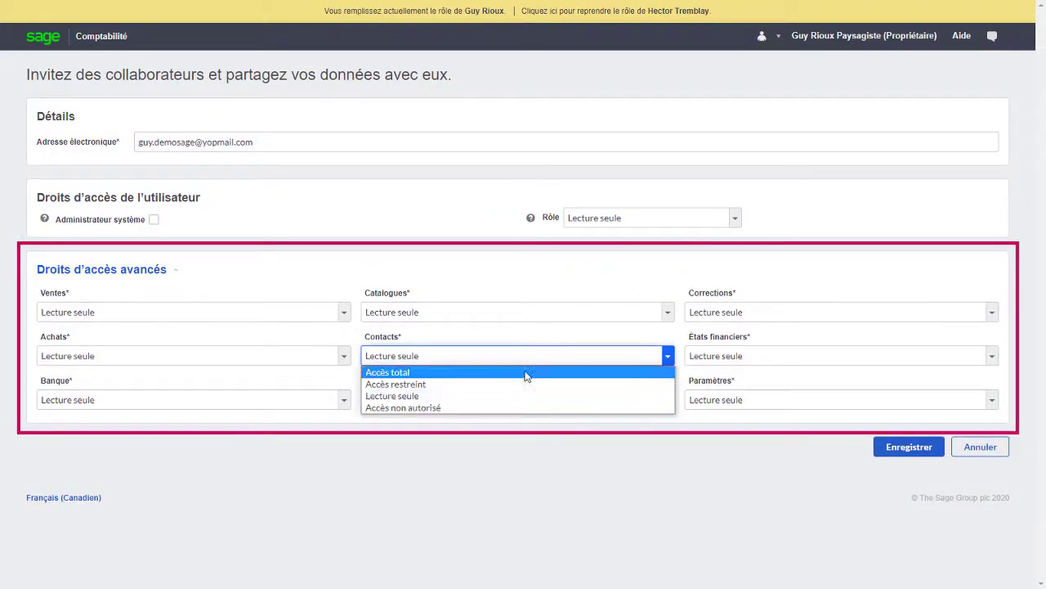
click(525, 373)
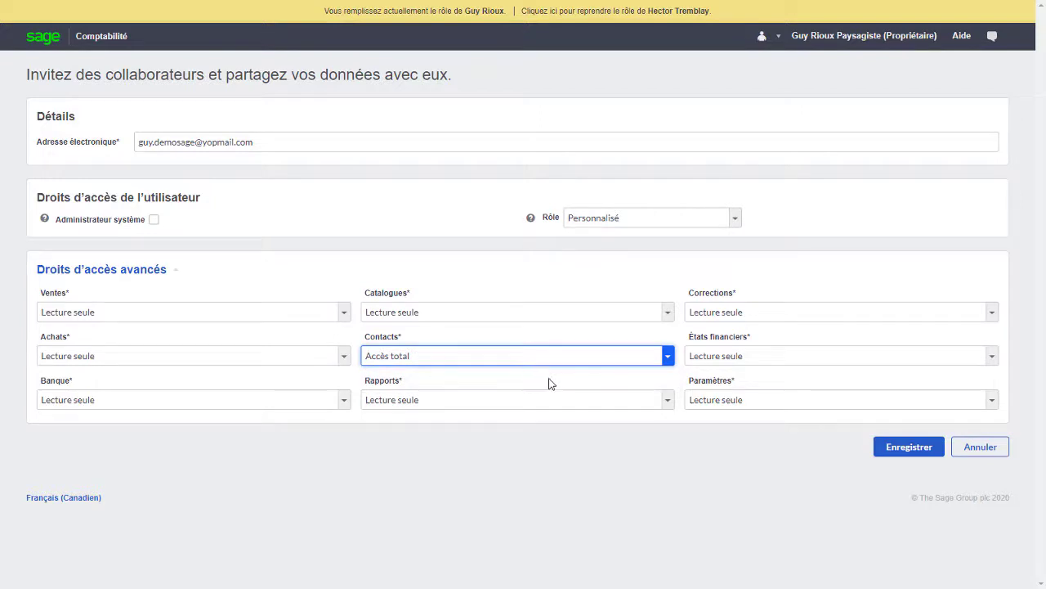
click(888, 455)
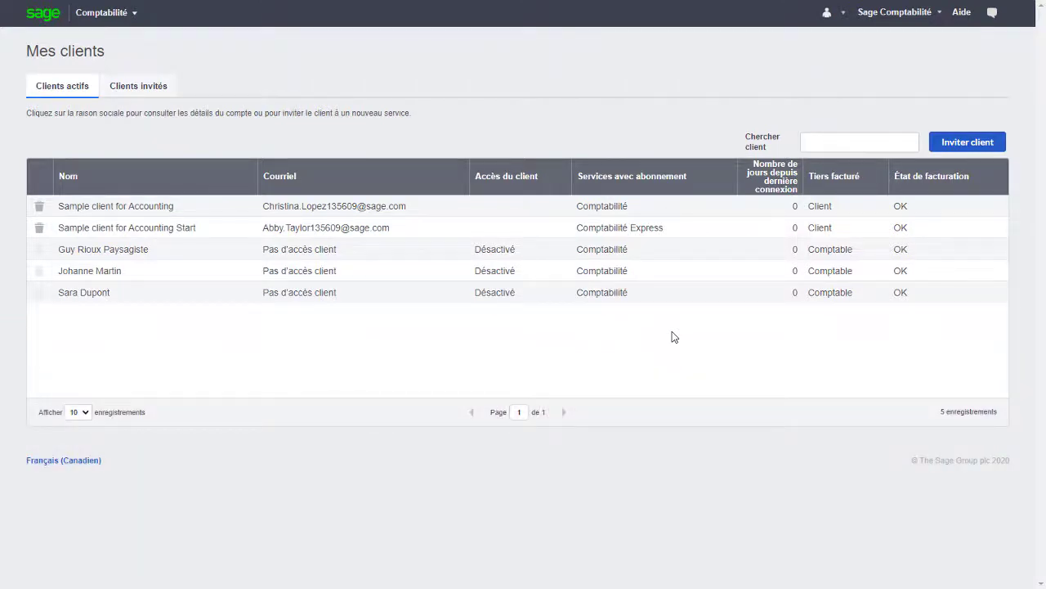
Transfer the landscaping client's subscription by entering and confirming the client's e-mail and sending the invitation
click(753, 253)
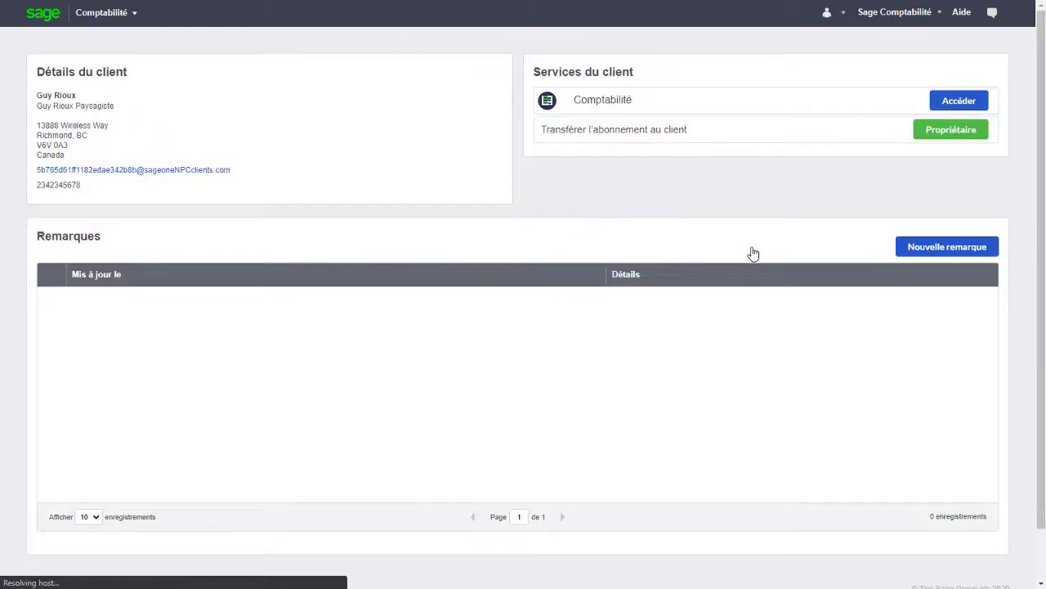
click(940, 136)
click(631, 298)
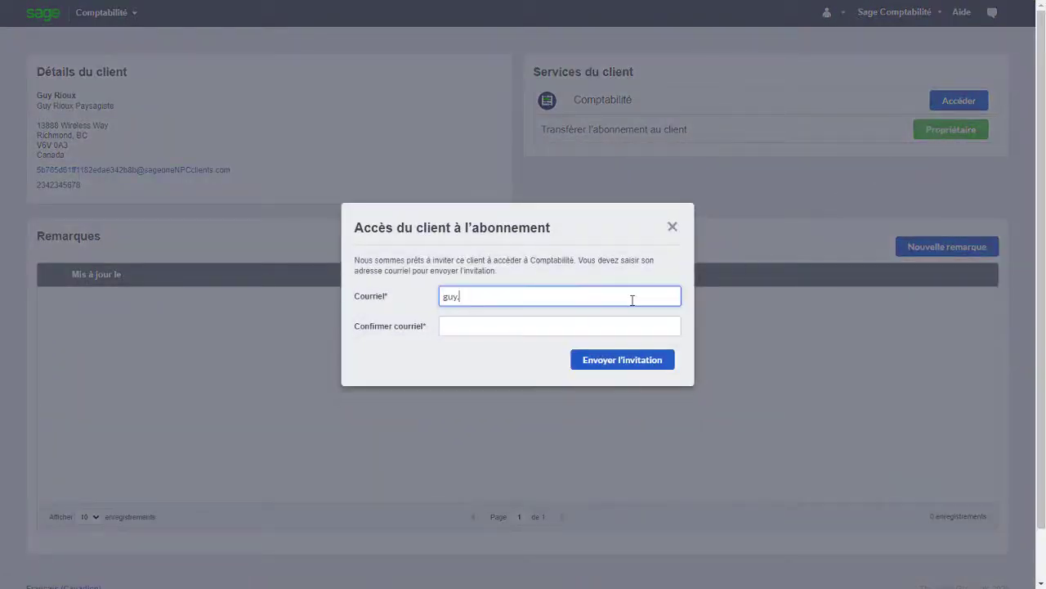
key(Tab)
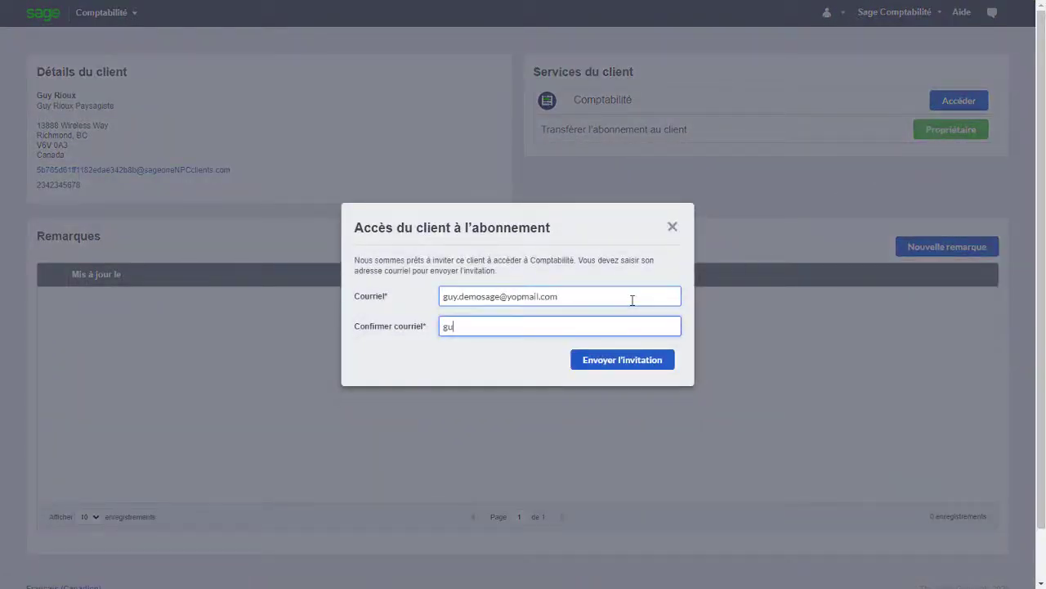
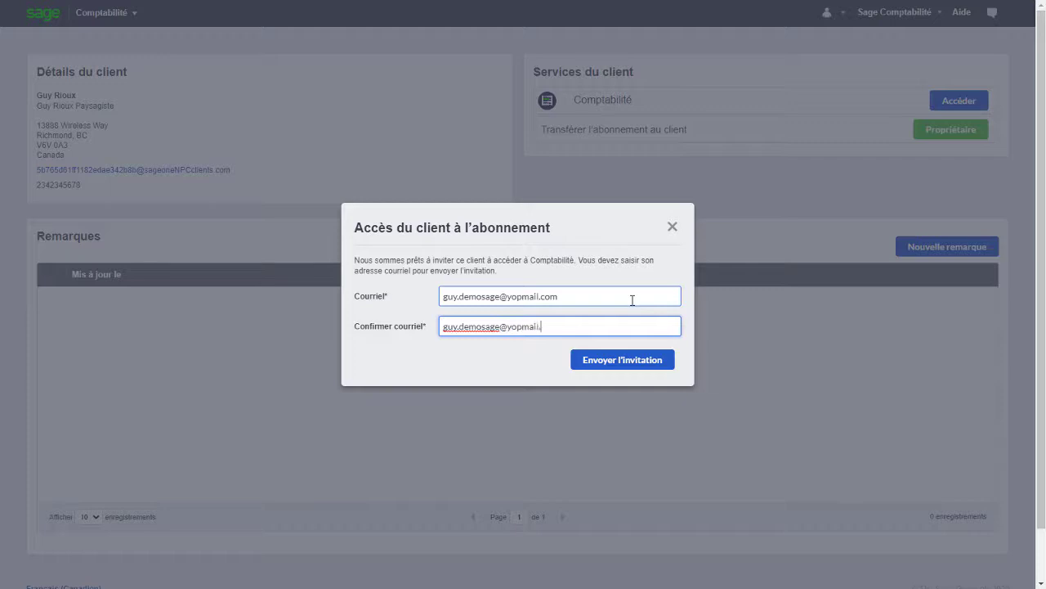
click(619, 365)
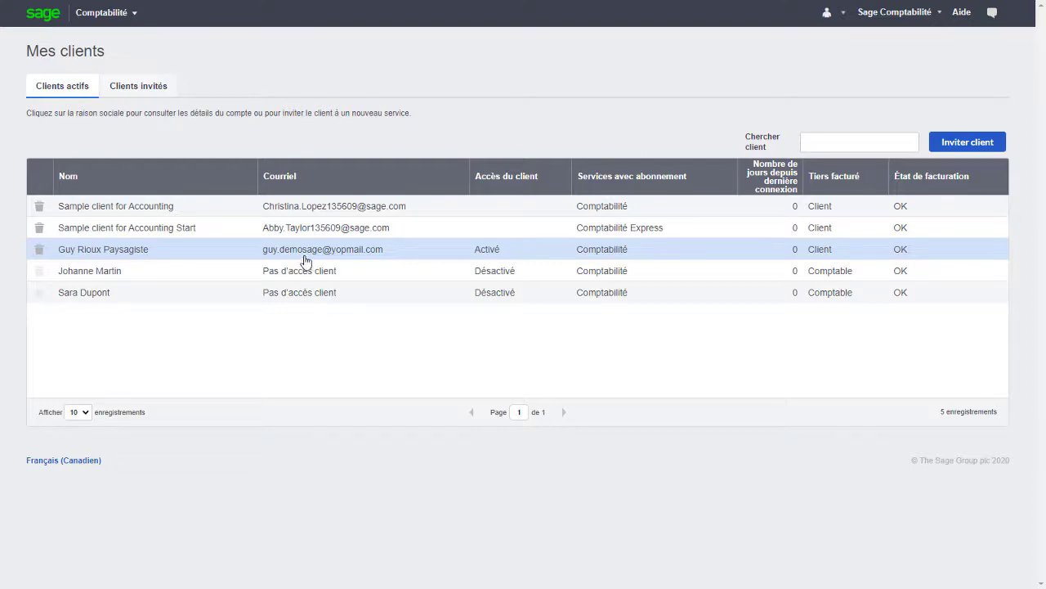
Delete the landscaping company client from Mes clients and confirm with Oui
click(39, 252)
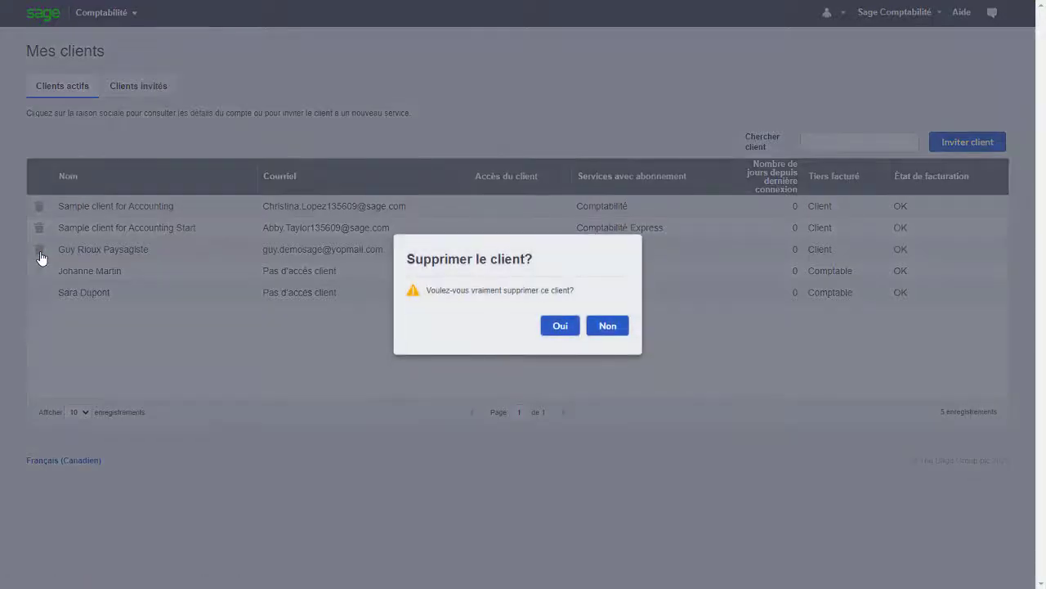
click(563, 331)
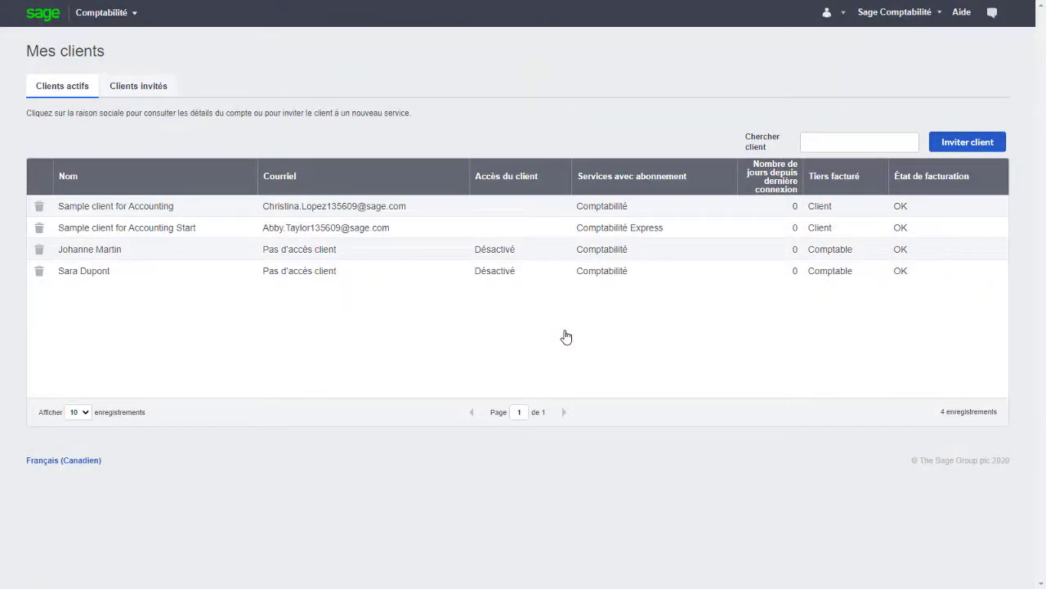